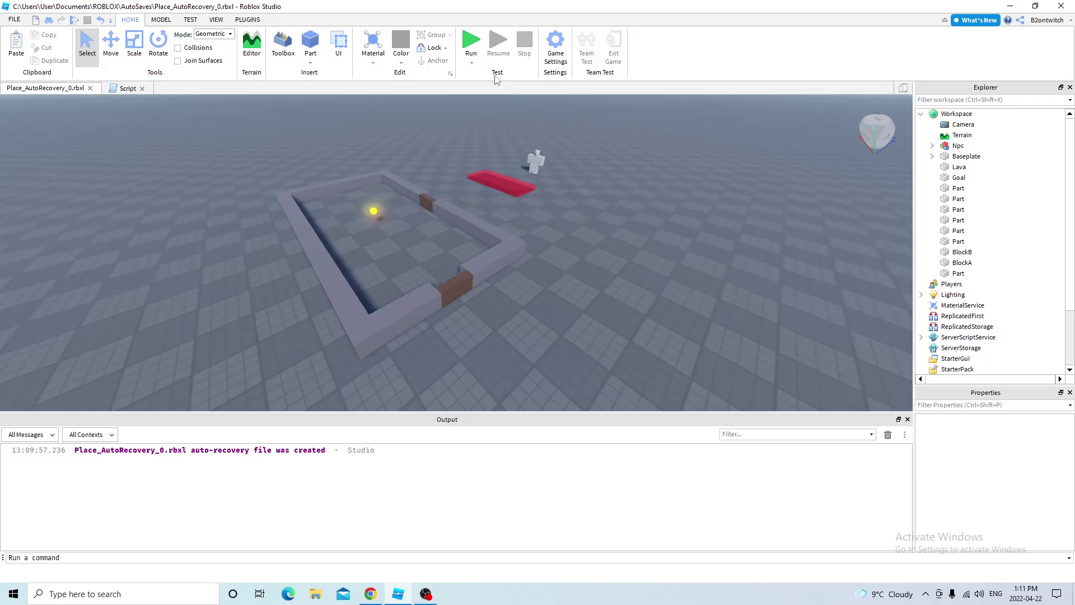
# Playtest the NPC's route, note the 'No path available! nil' warning, then stop.
pyautogui.click(471, 42)
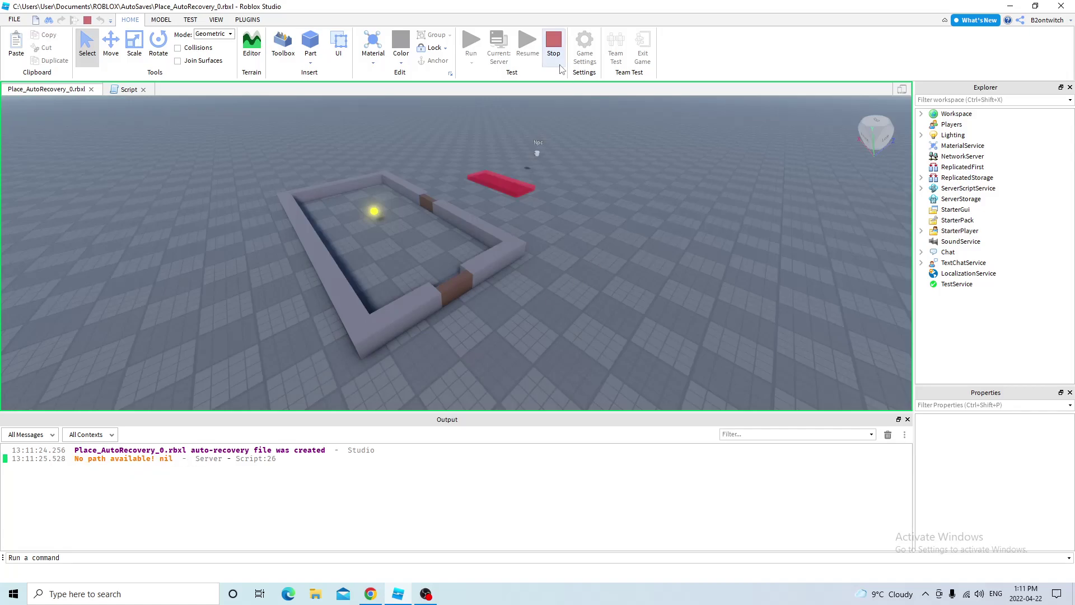
pyautogui.click(554, 42)
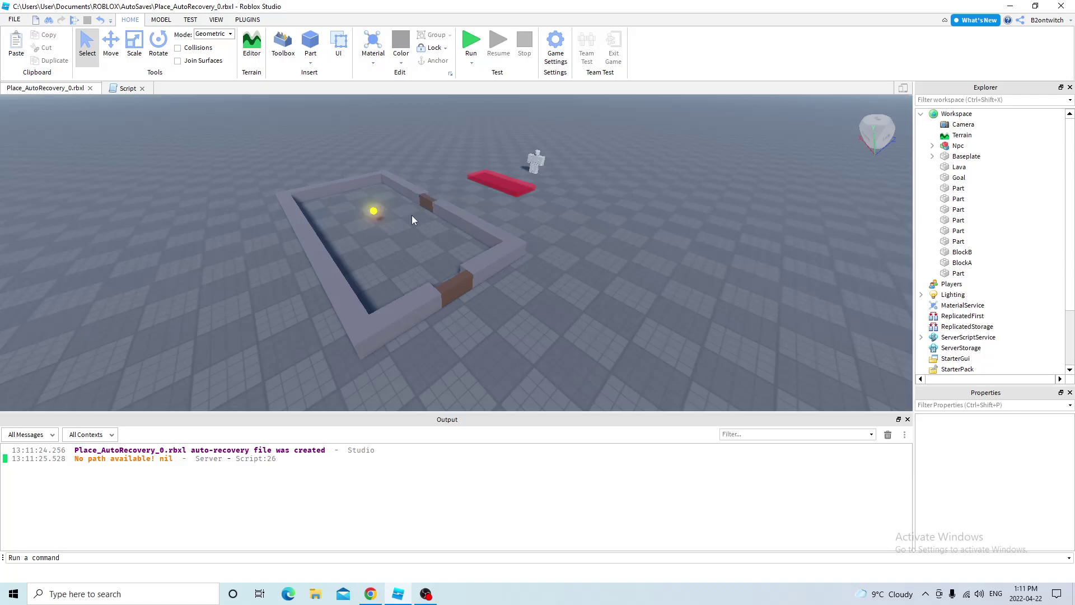
# Add a PathfindingModifier to BlockA with PassThrough enabled.
pyautogui.click(425, 204)
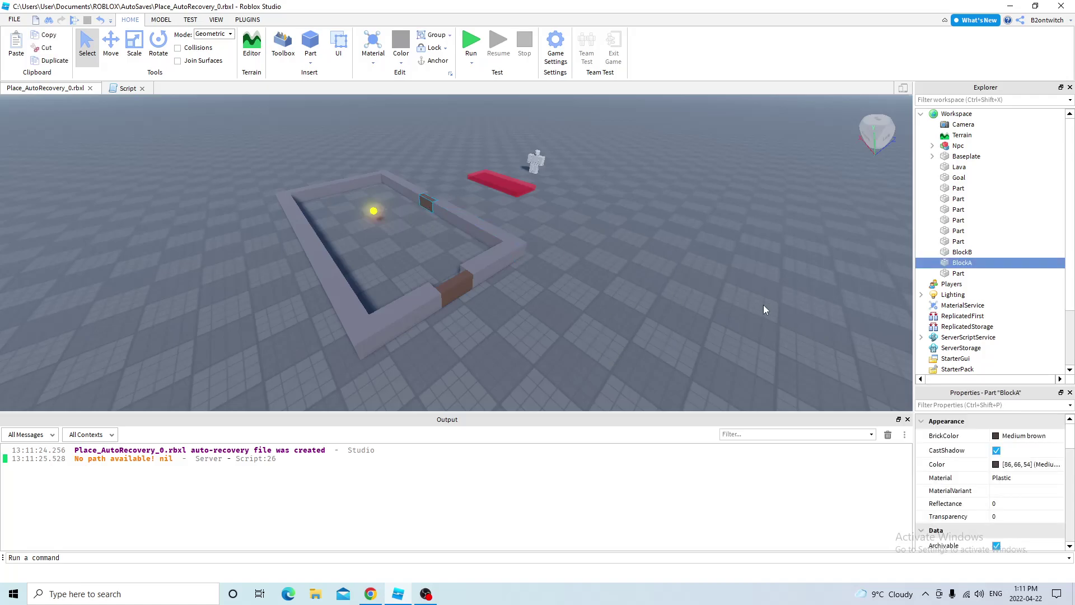
pyautogui.click(980, 263)
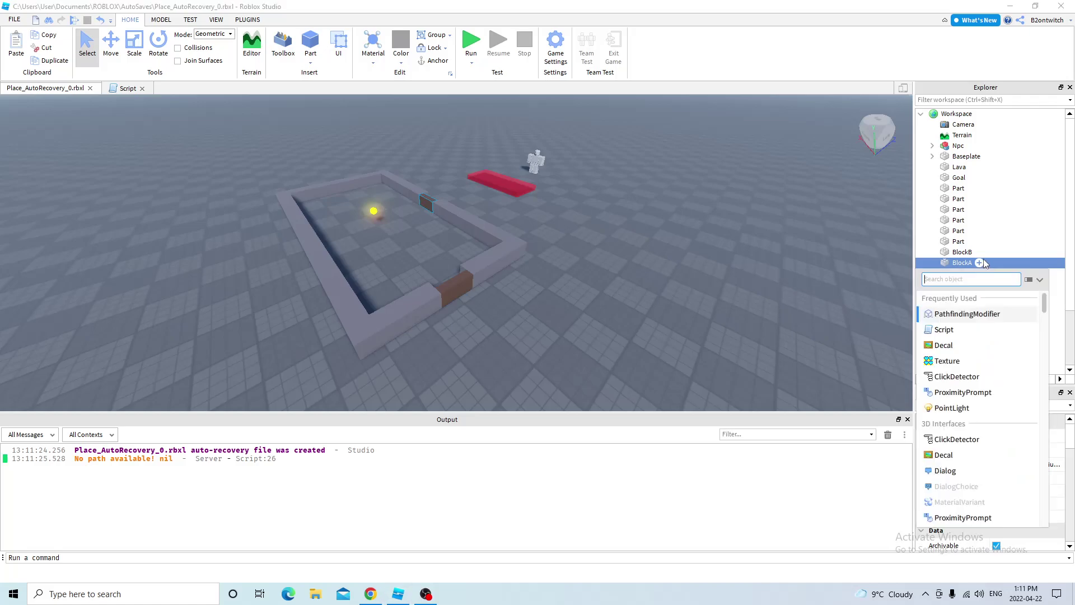
pyautogui.write('path')
pyautogui.press('Return')
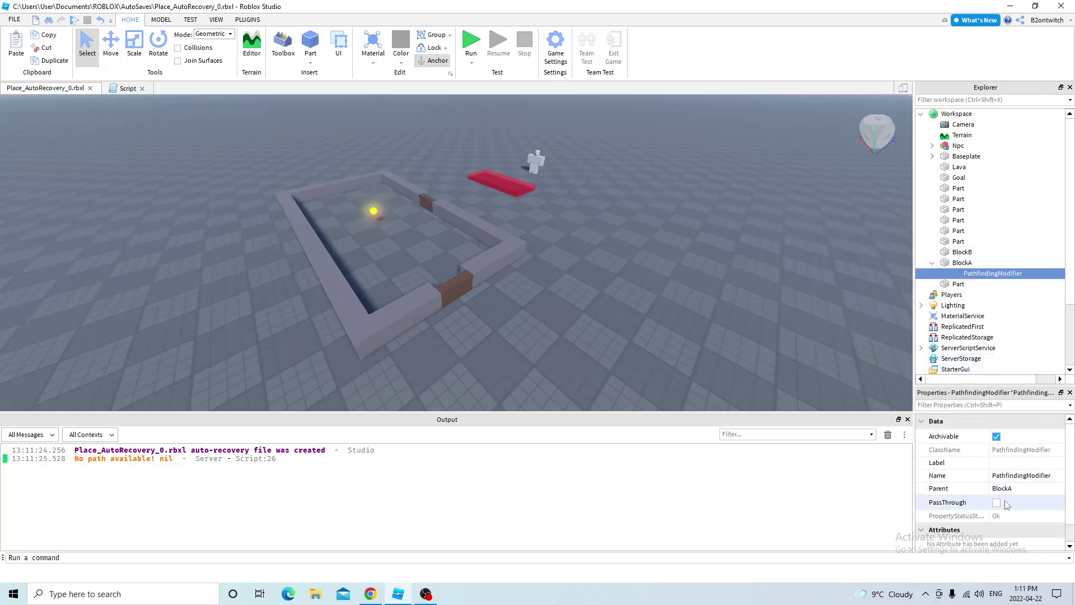
pyautogui.click(997, 503)
# Playtest the NPC's route again, stop it, and clear the selection.
pyautogui.click(471, 45)
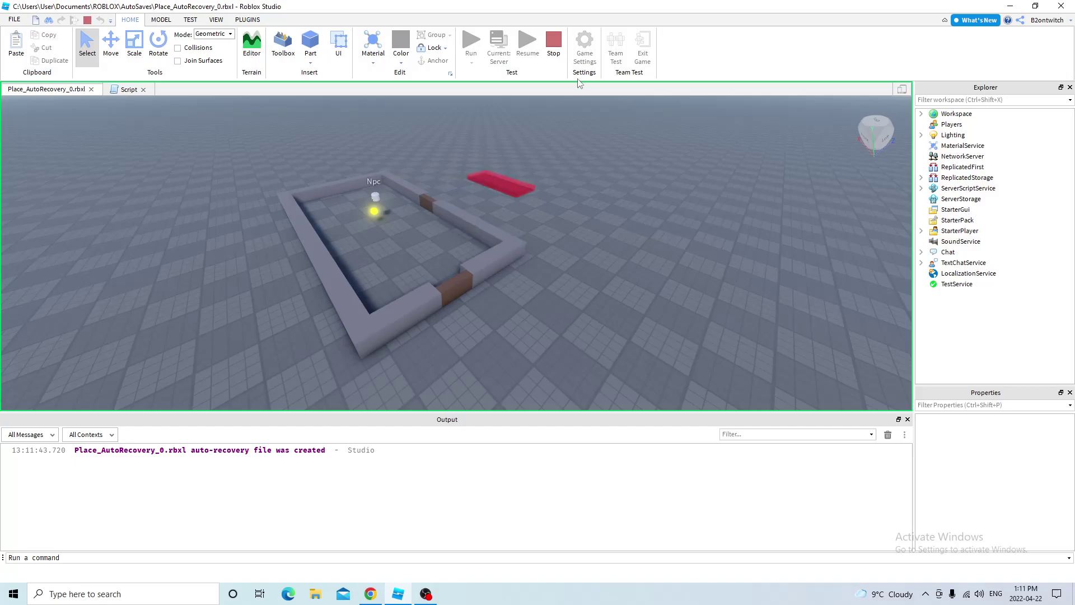
pyautogui.click(554, 43)
pyautogui.click(510, 346)
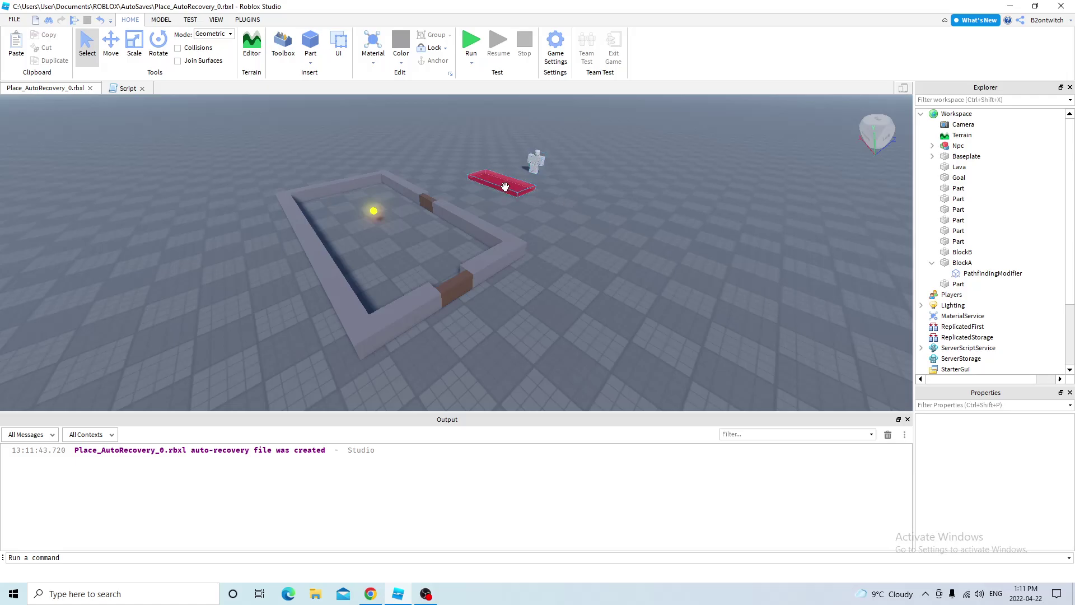
# Insert a PathfindingModifier into Lava, leaving PassThrough off, and run a quick playtest.
pyautogui.click(976, 168)
pyautogui.write('path')
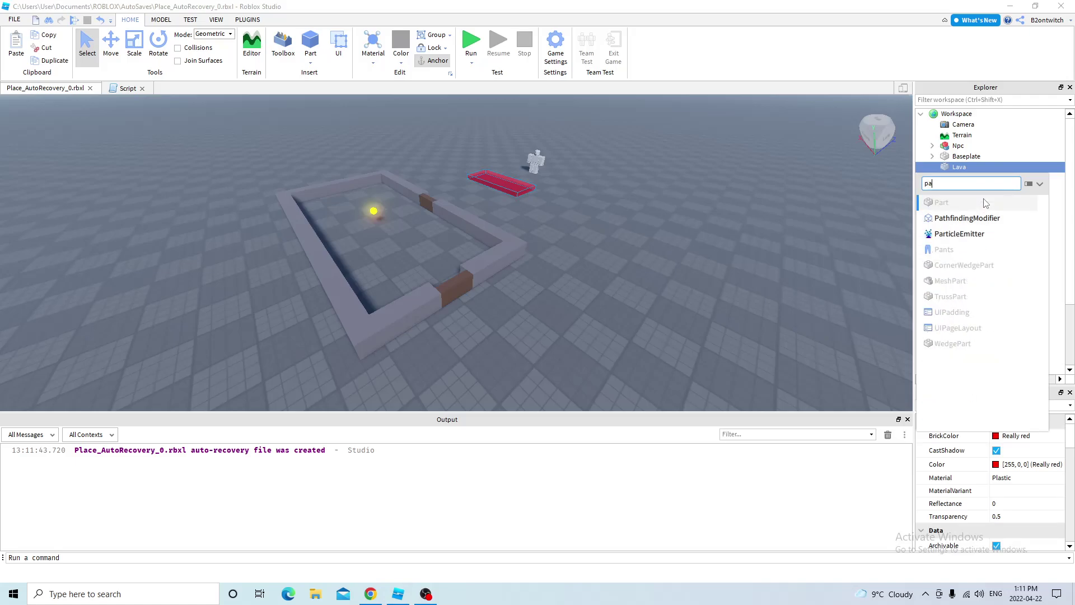
pyautogui.click(984, 204)
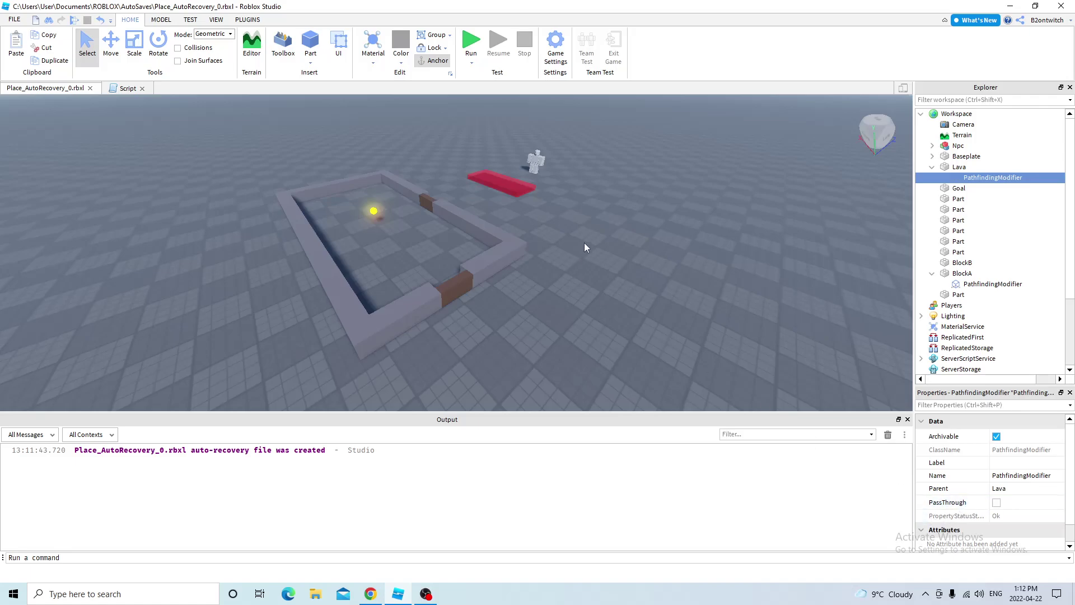
pyautogui.press('F8')
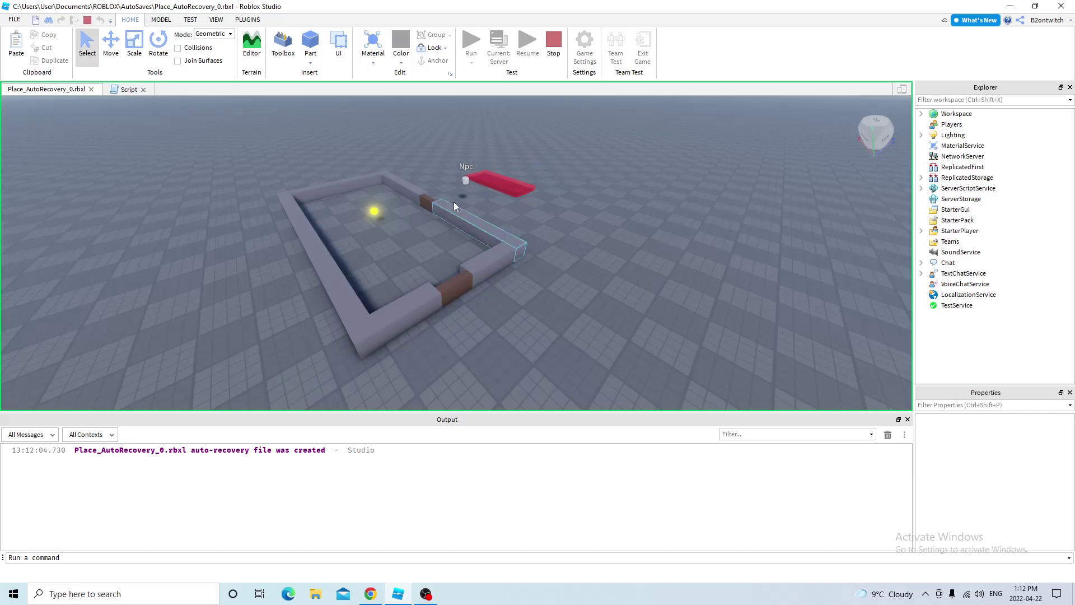
pyautogui.hotkey('shift', 'F5')
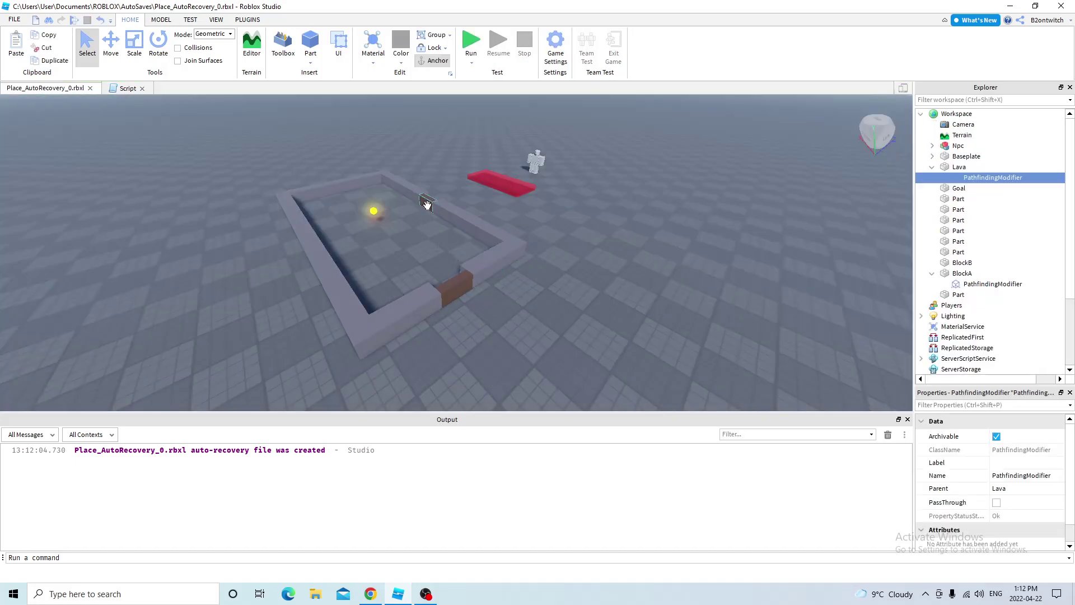
# Select BlockB, then delete the Part that was inserted into it by mistake.
pyautogui.click(427, 205)
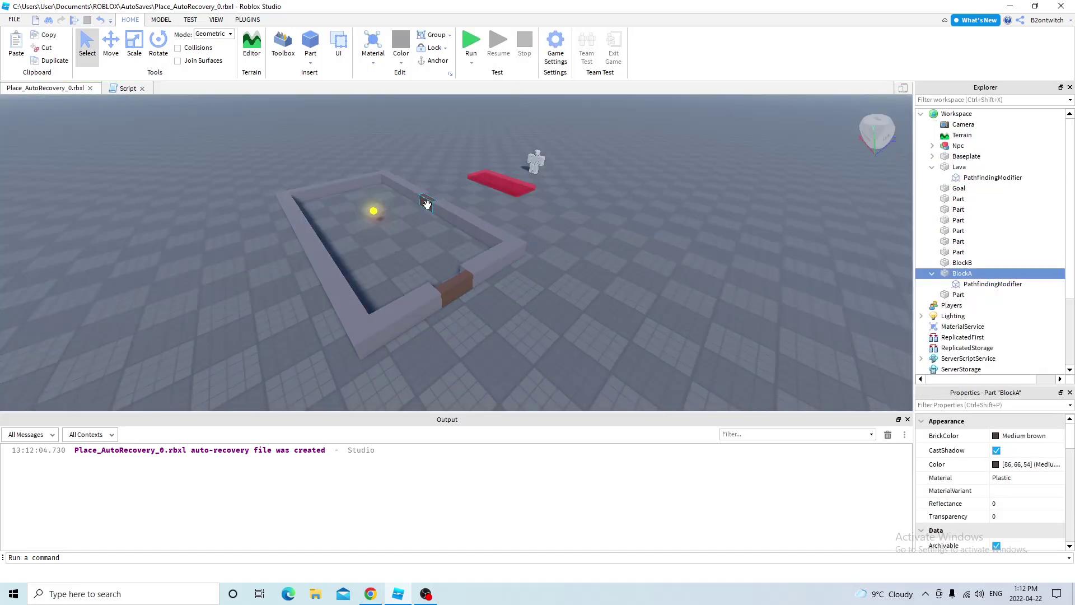
pyautogui.click(452, 292)
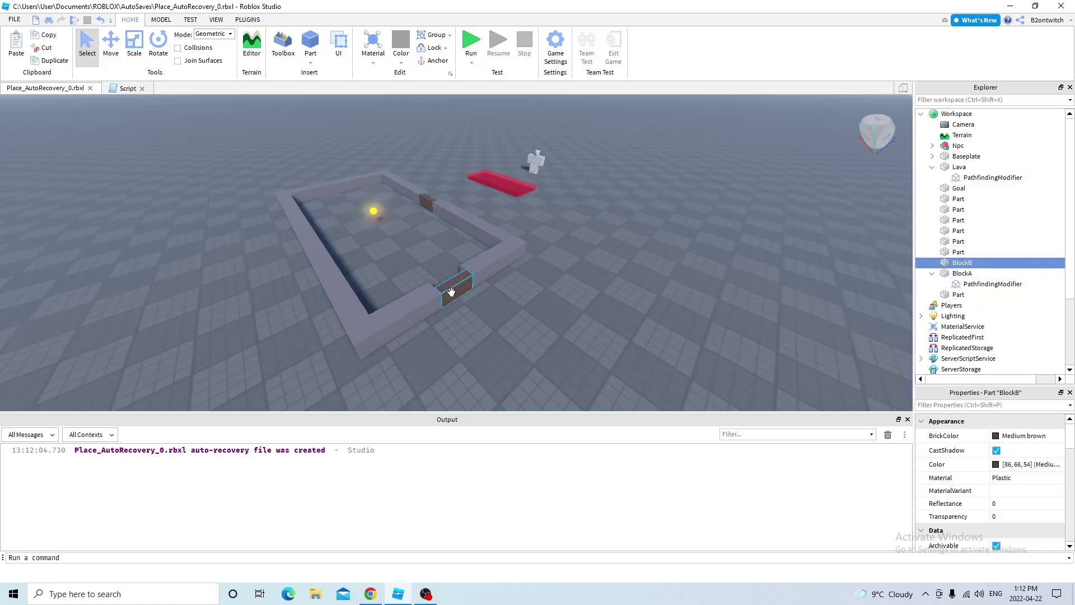
pyautogui.click(979, 263)
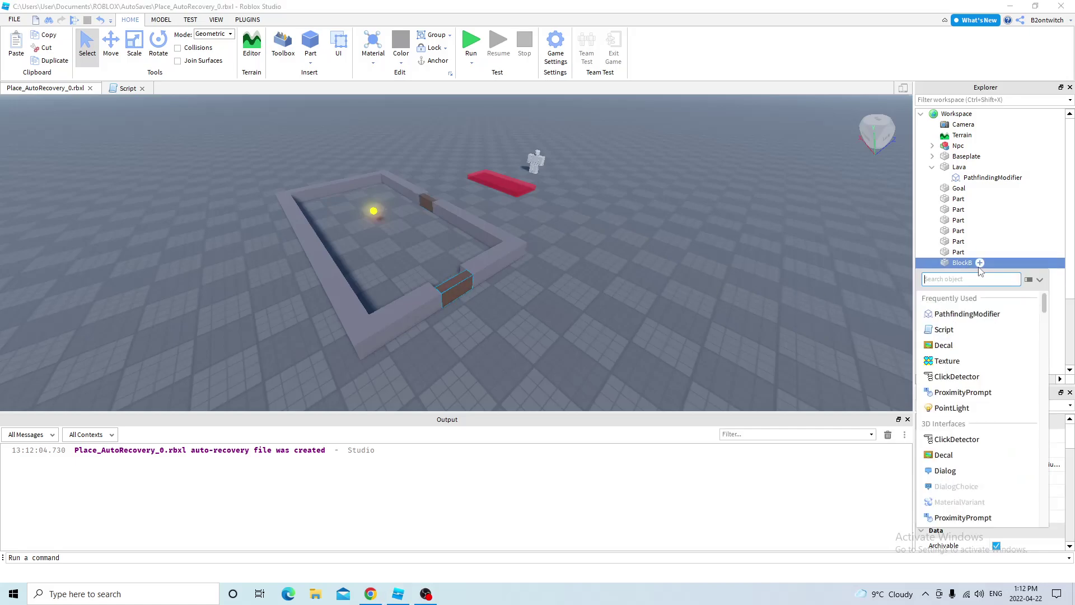
pyautogui.write('part')
pyautogui.press('Return')
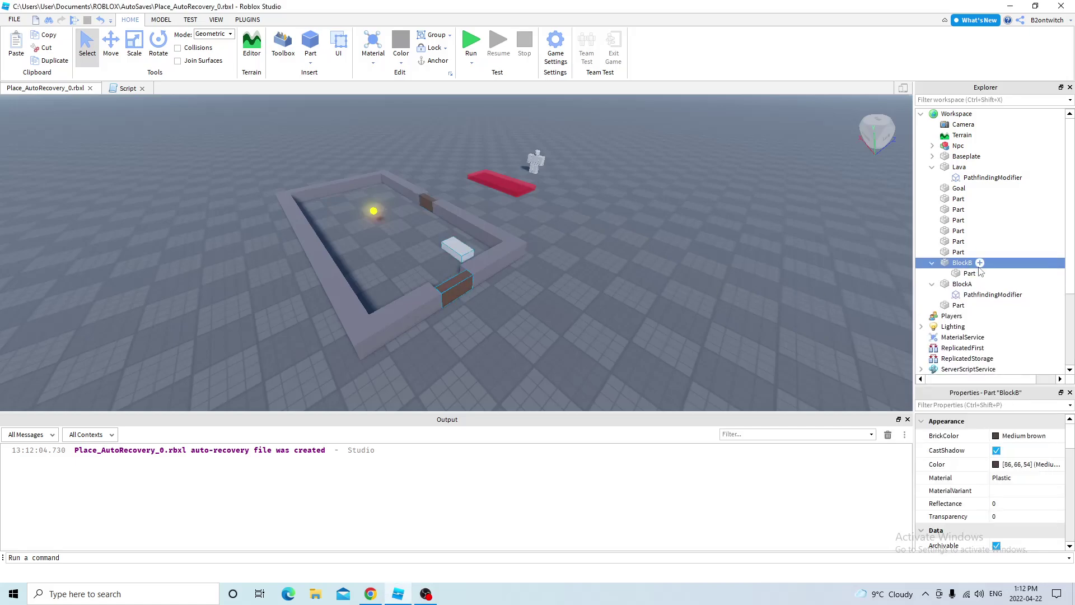
pyautogui.click(455, 253)
pyautogui.press('Delete')
# Insert a PathfindingModifier into BlockB and enable PassThrough.
pyautogui.click(997, 263)
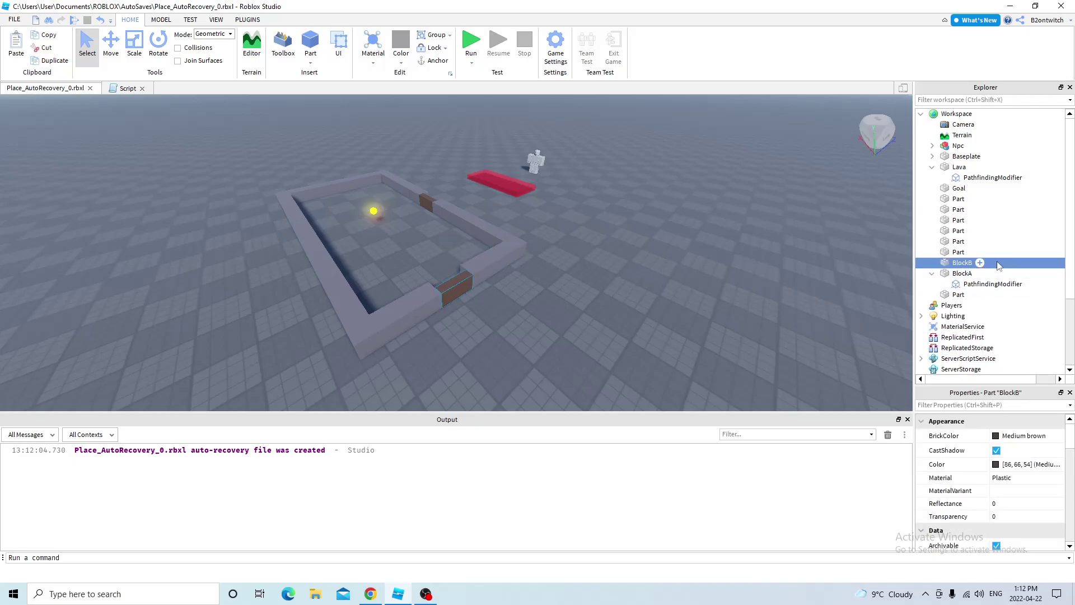
pyautogui.click(980, 261)
pyautogui.write('path')
pyautogui.press('Return')
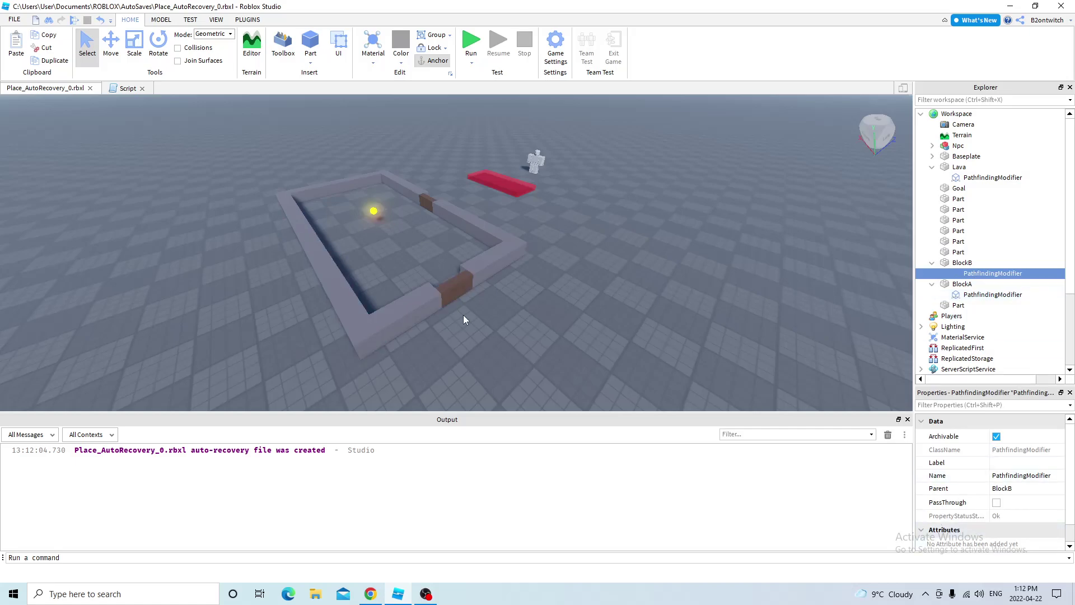
pyautogui.click(996, 502)
# Playtest and watch the NPC reach the goal, then stop.
pyautogui.click(667, 293)
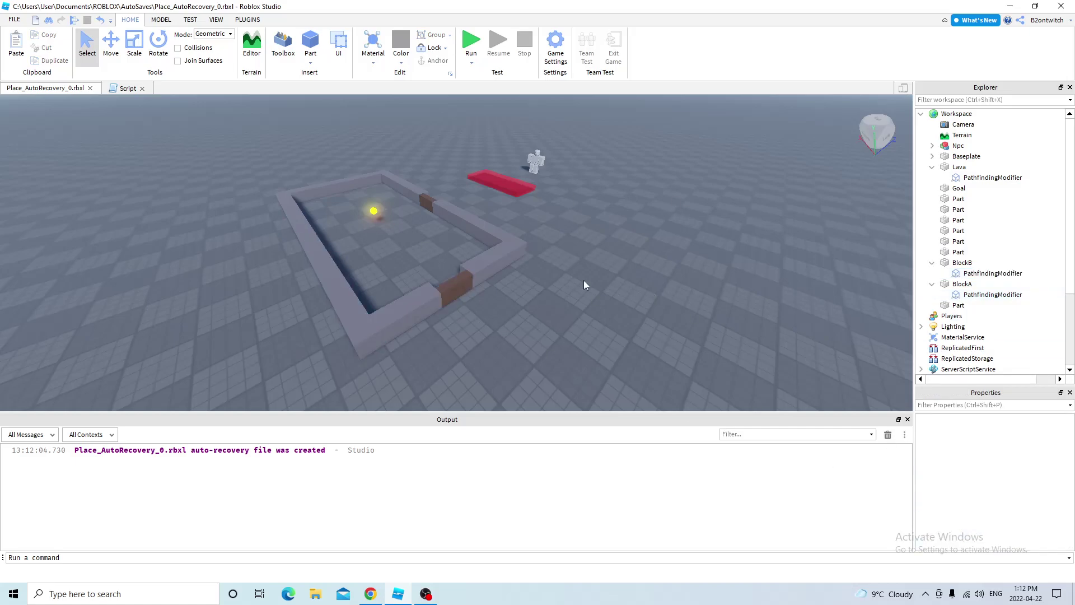
pyautogui.click(470, 51)
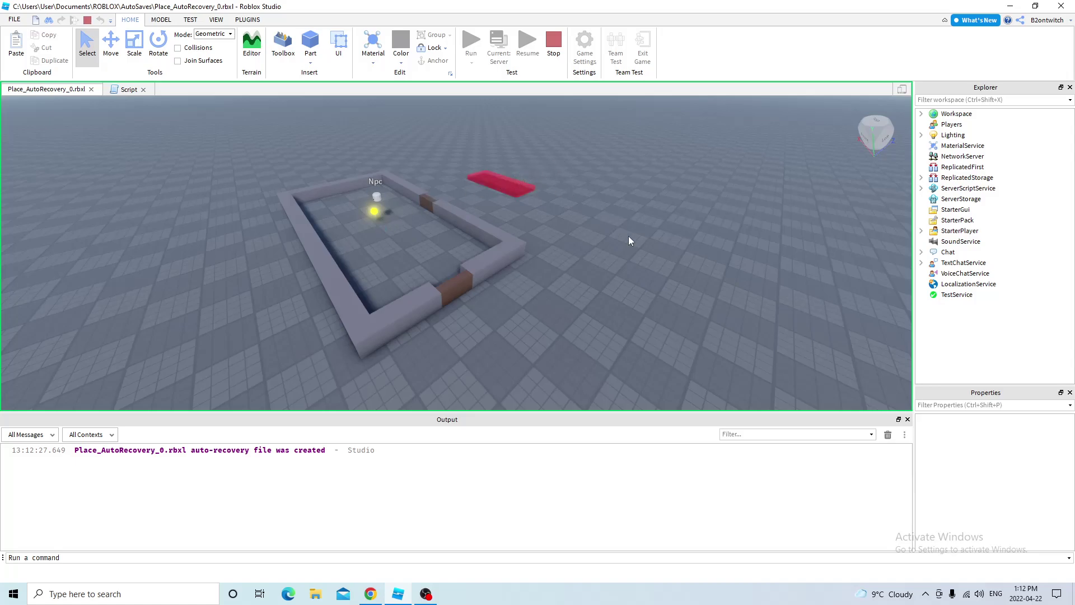
pyautogui.click(555, 50)
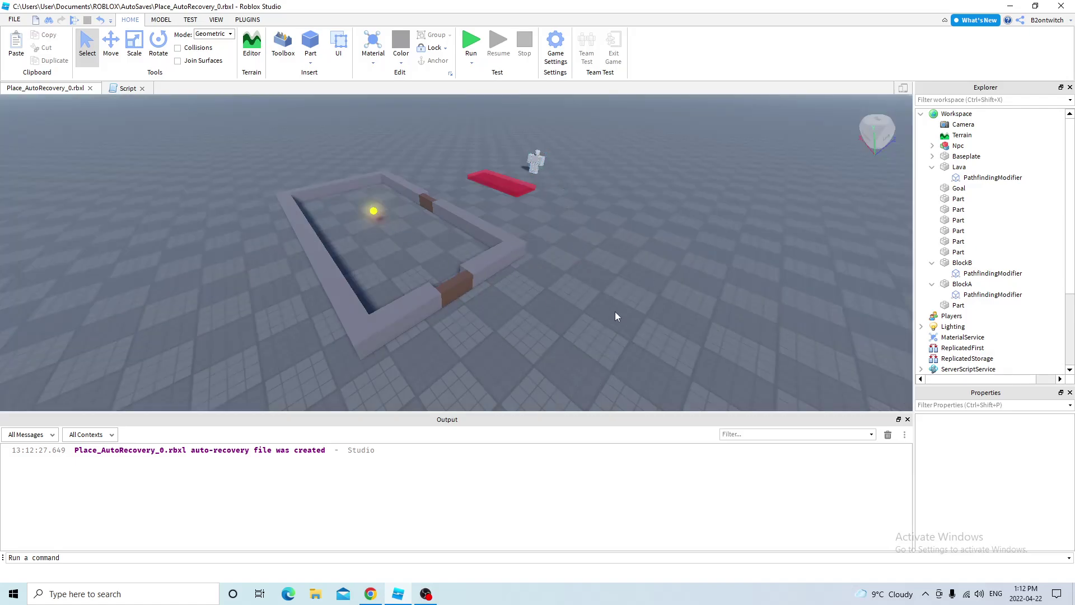
# Type 'BlockA' into BlockA's modifier Label and 'BlockB' into BlockB's modifier Label.
pyautogui.click(989, 295)
pyautogui.click(1005, 460)
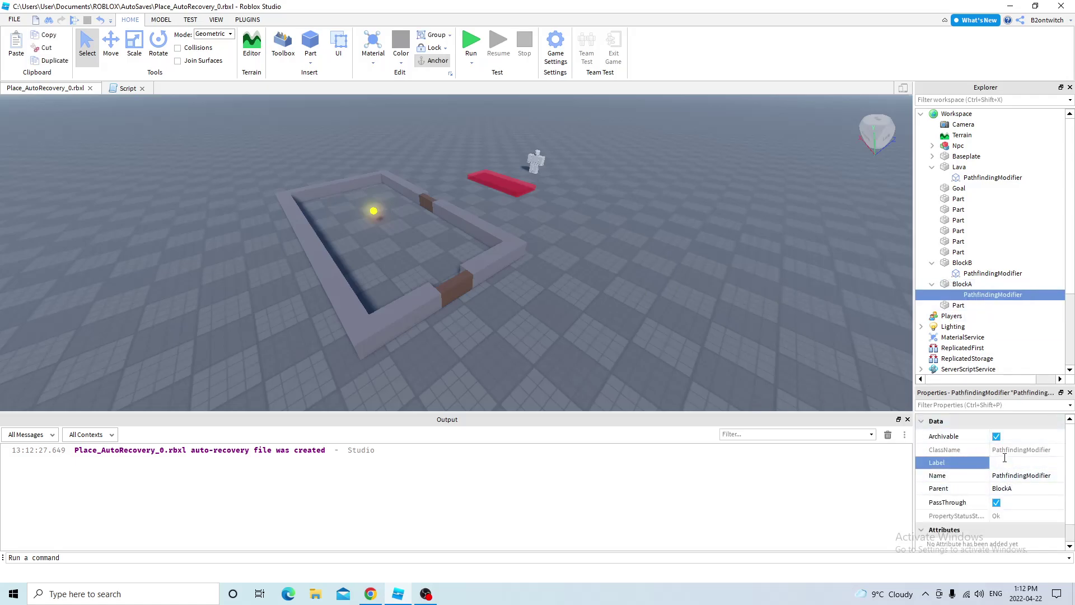
pyautogui.write('BlockA')
pyautogui.click(993, 273)
pyautogui.click(1021, 461)
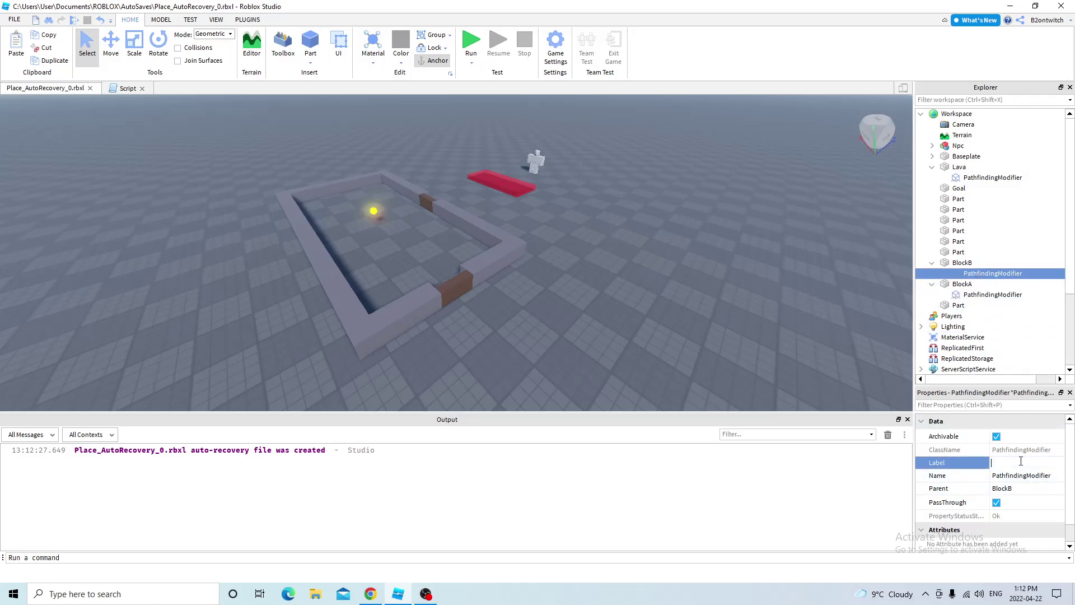
pyautogui.write('BlockB')
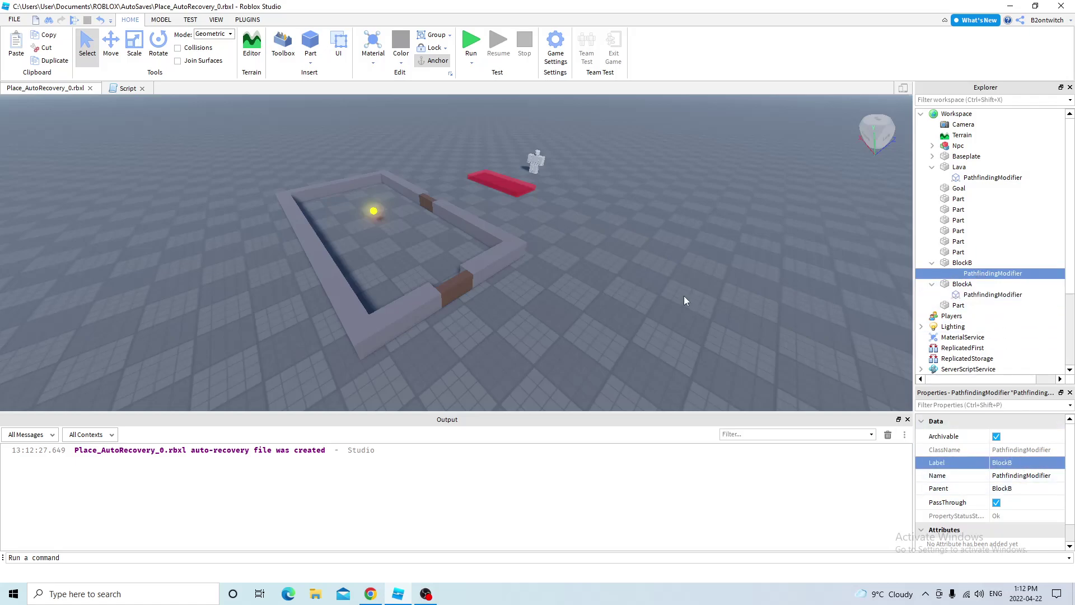
pyautogui.click(684, 296)
# In the script's Costs table, add entries 'BlockA = math.huge ;' and a started 'BlockB = mat'.
pyautogui.click(121, 89)
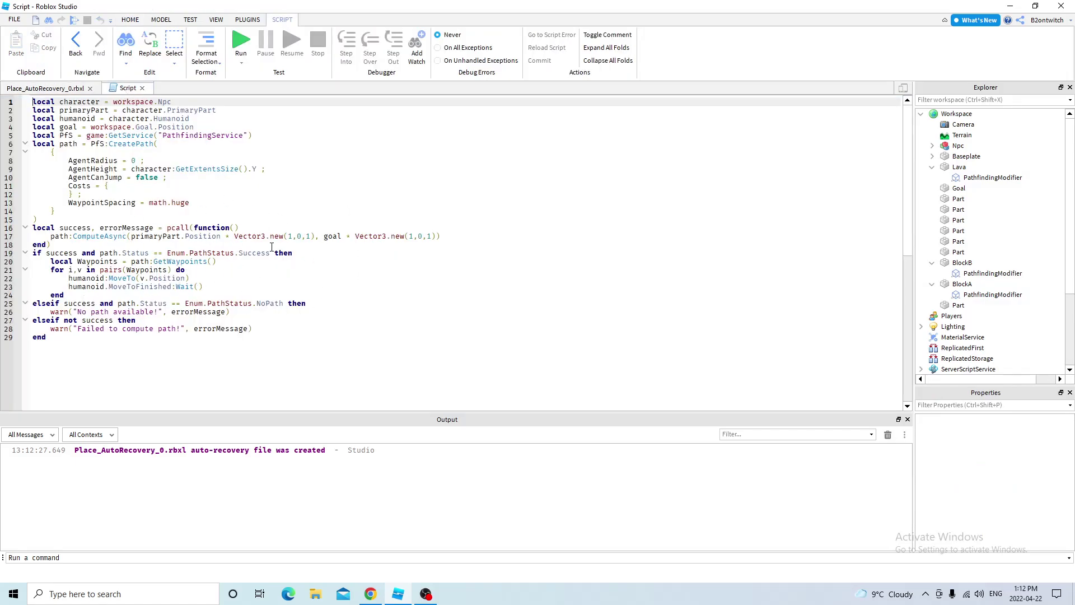
pyautogui.click(213, 188)
pyautogui.press('Return')
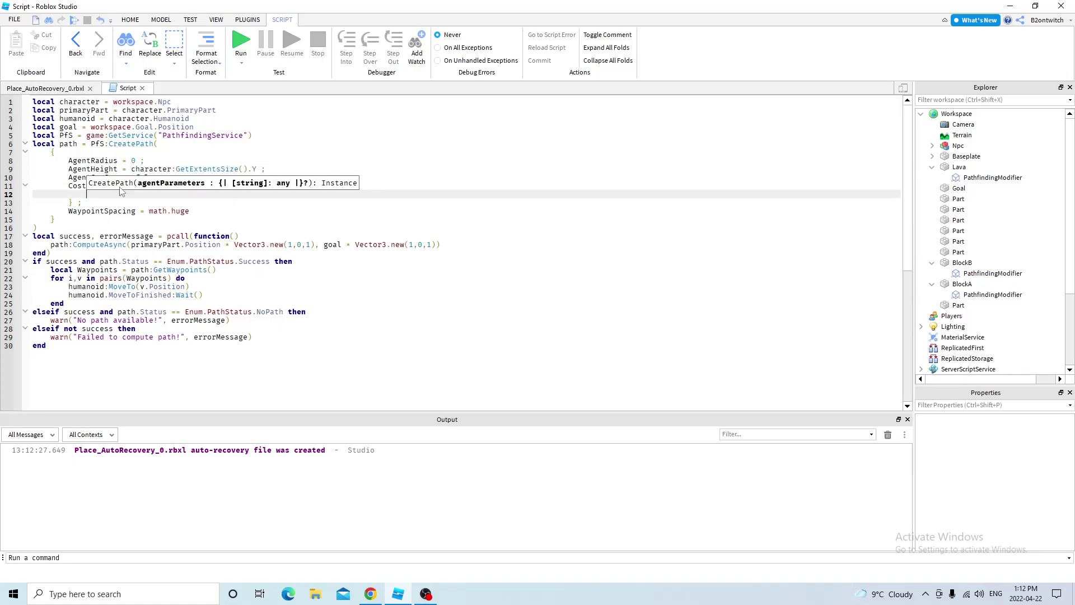
pyautogui.write('BlcokA')
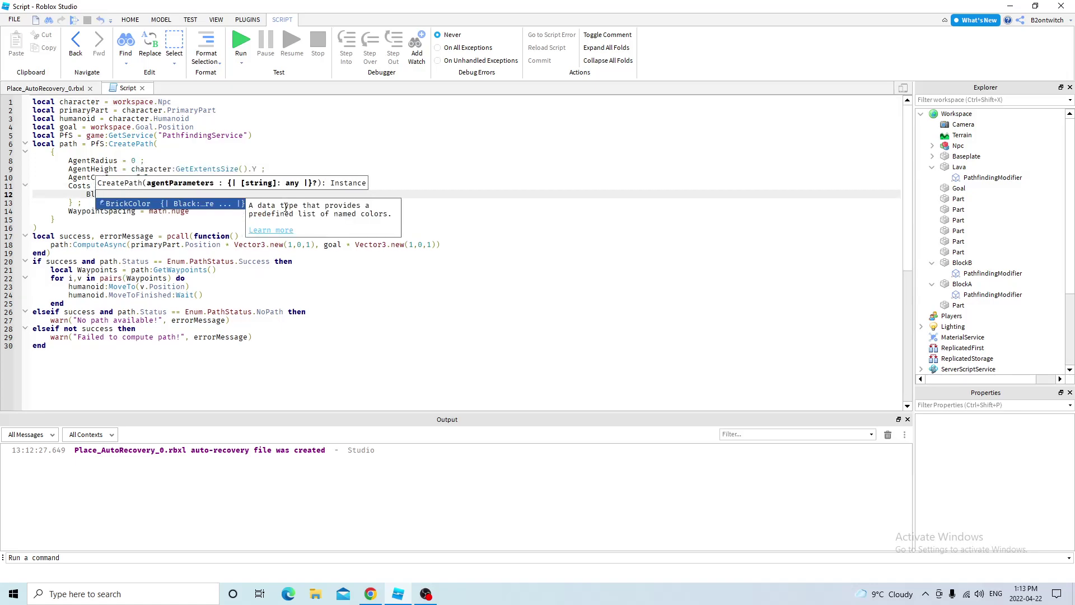
pyautogui.press('BackSpace')
pyautogui.press('BackSpace')
pyautogui.press('BackSpace')
pyautogui.press('BackSpace')
pyautogui.press('BackSpace')
pyautogui.press('BackSpace')
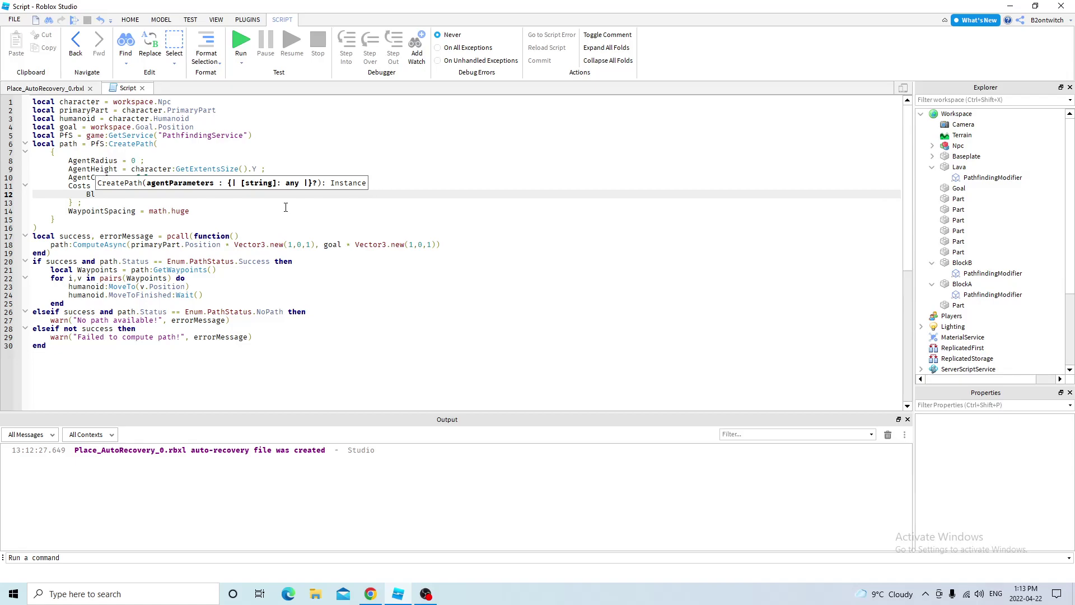
pyautogui.write('BlockA = math.huge ;')
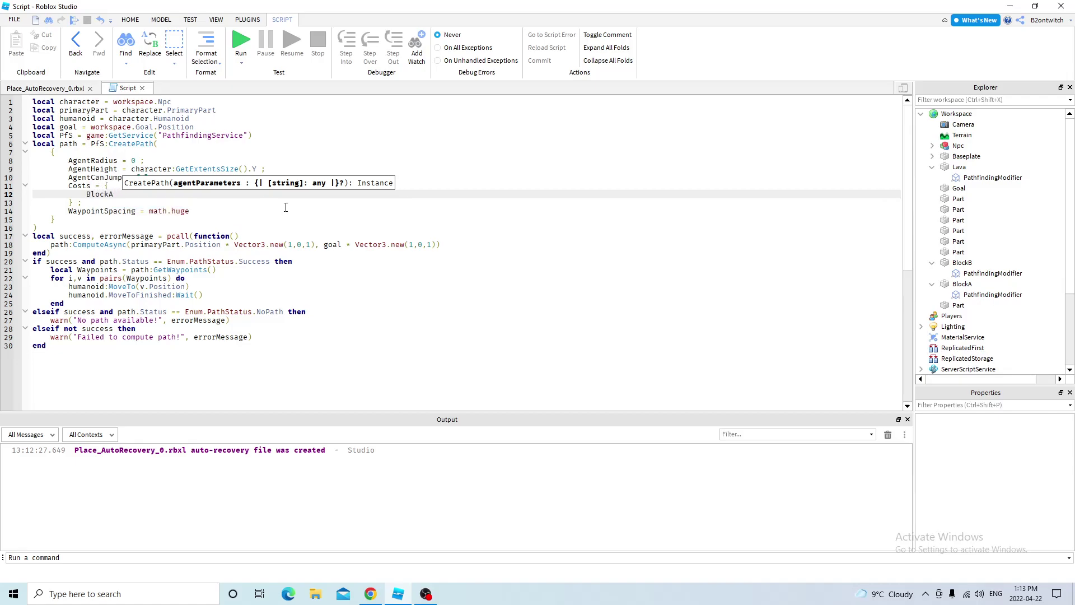
pyautogui.press('Return')
pyautogui.write('Bl')
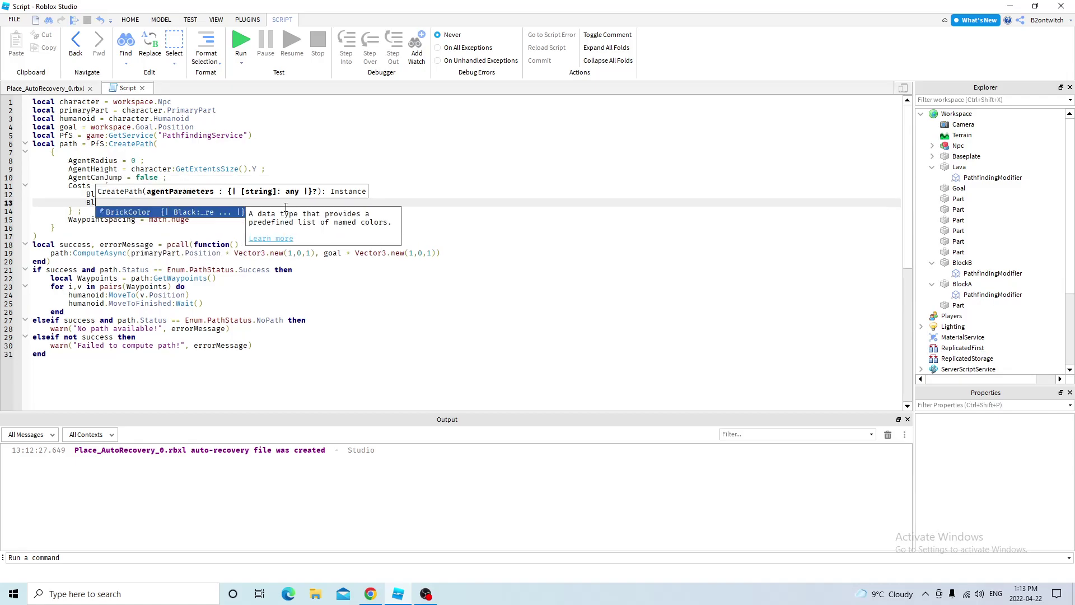
pyautogui.write('ockB = mat')
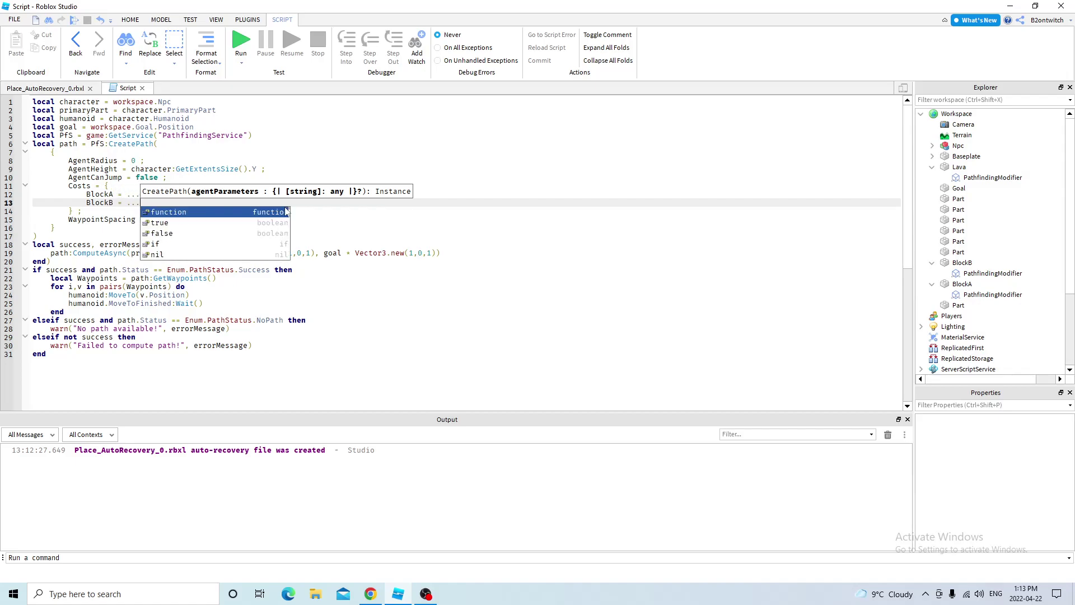
pyautogui.click(144, 194)
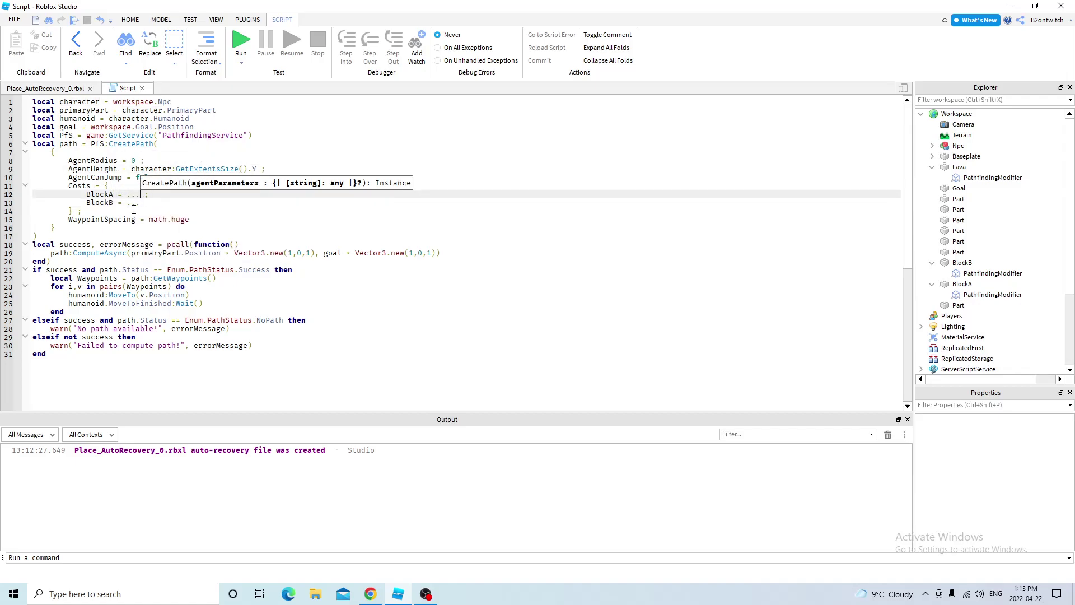
# Check in the 3D view which blocks are BlockB and BlockA, then return to the script.
pyautogui.click(79, 89)
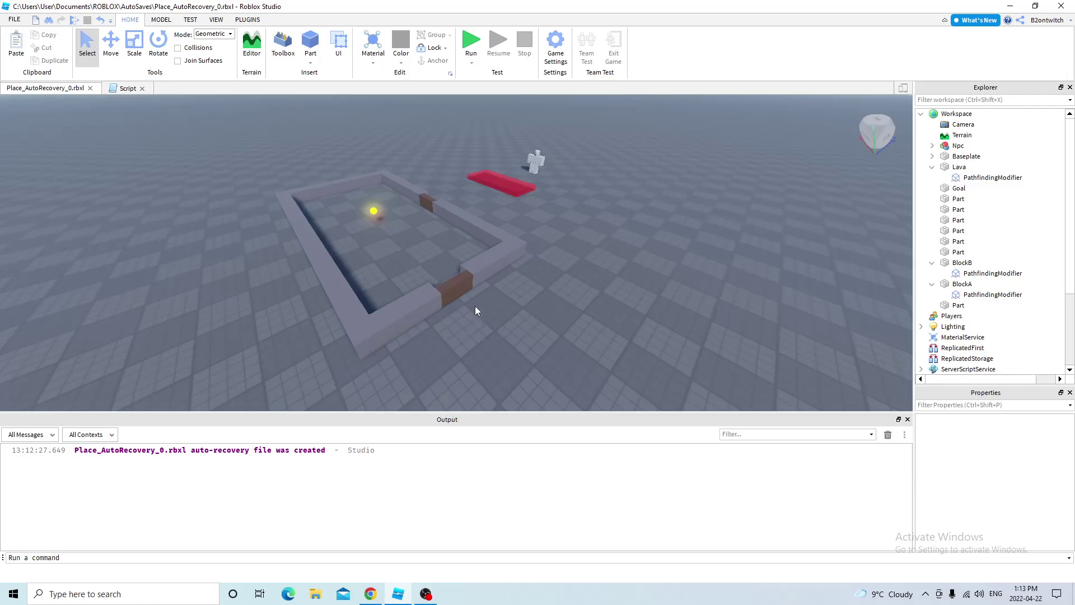
pyautogui.click(467, 294)
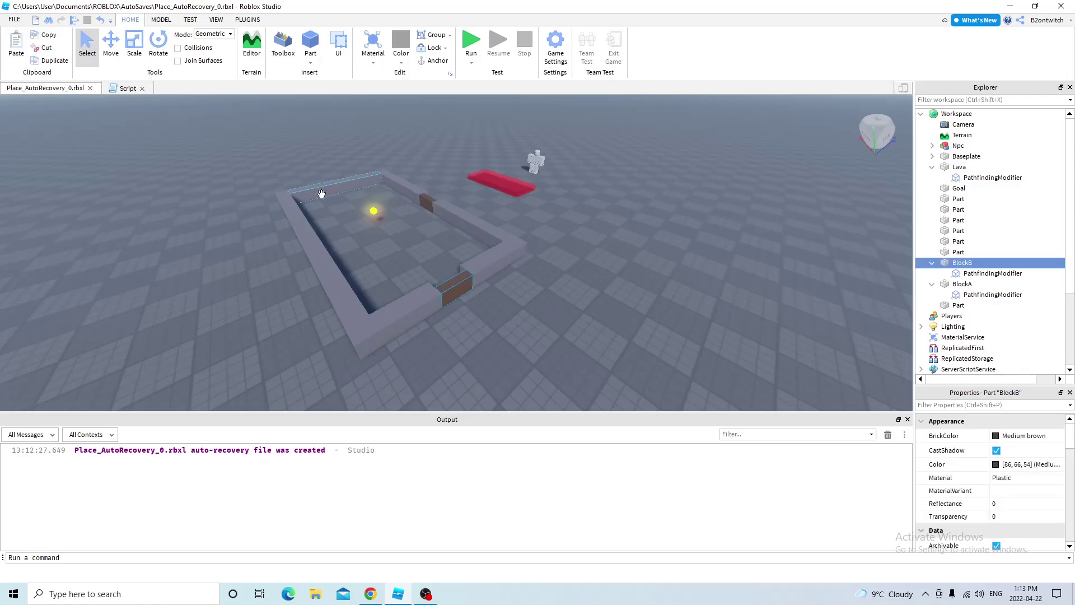
pyautogui.click(427, 200)
pyautogui.click(125, 89)
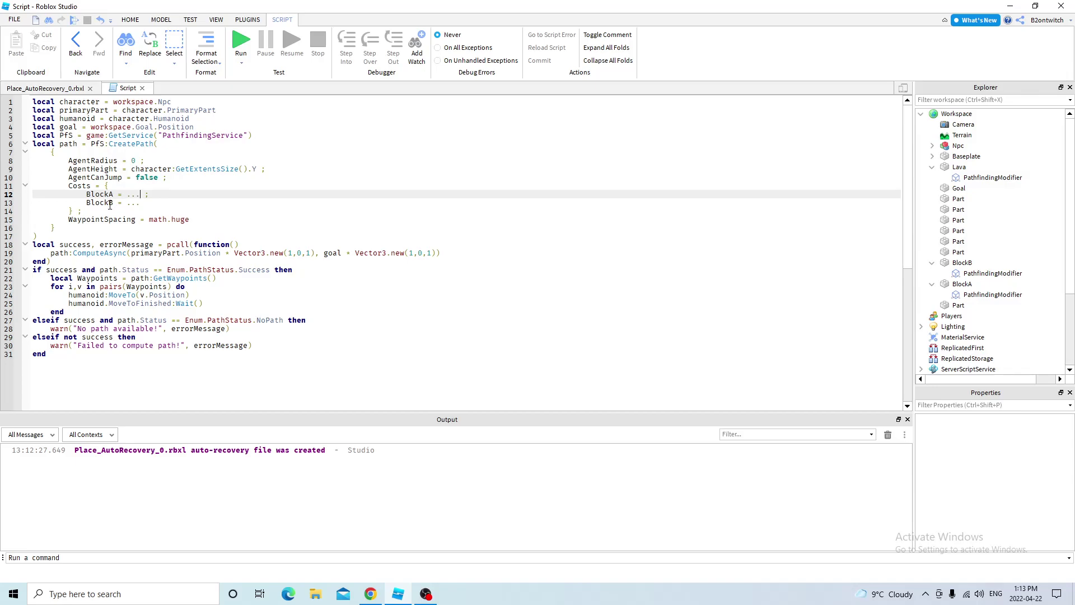
# Set BlockB's cost to 1 and BlockA's cost to 2.
pyautogui.doubleClick(127, 202)
pyautogui.write('1')
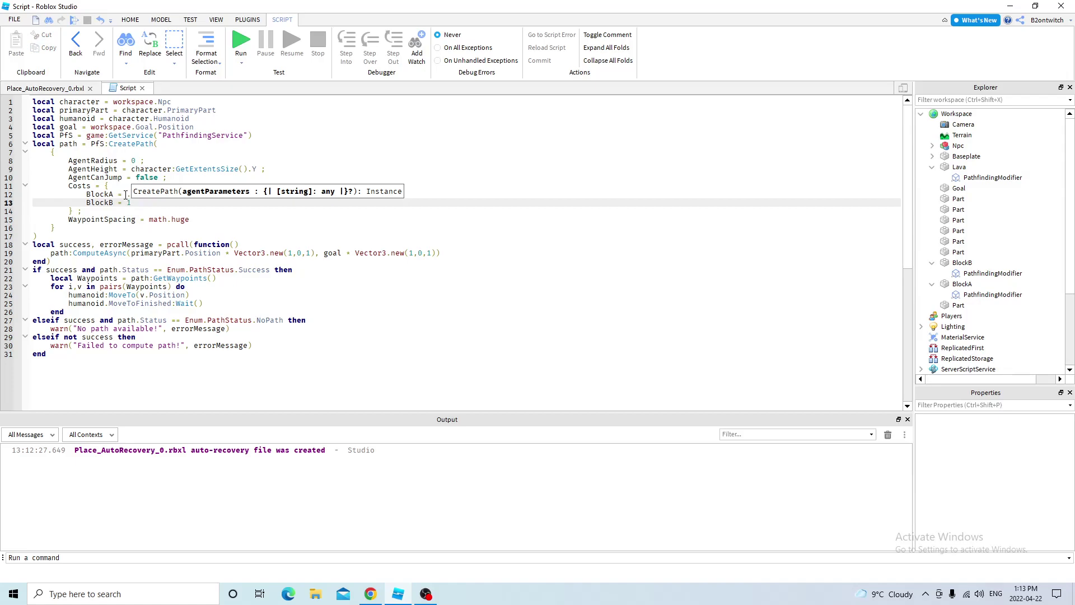
pyautogui.click(125, 195)
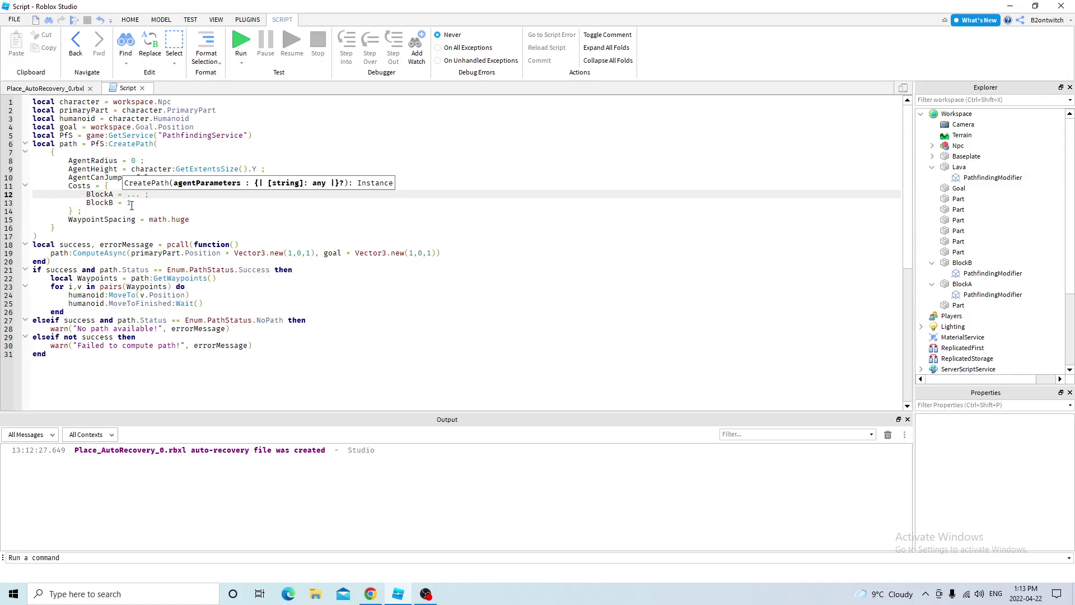
pyautogui.click(128, 195)
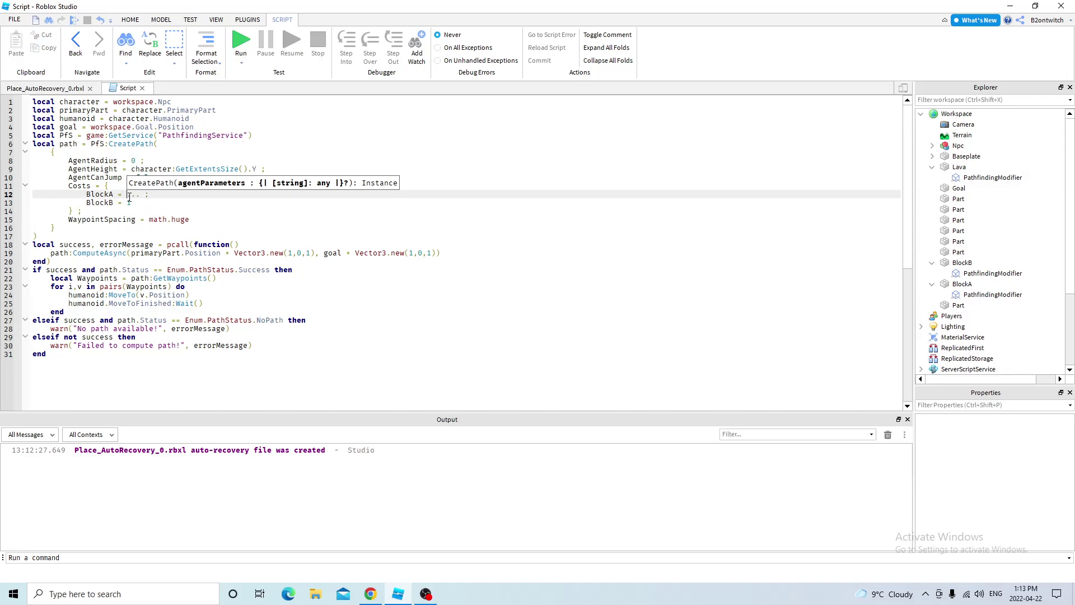
pyautogui.click(143, 194)
pyautogui.press('BackSpace')
pyautogui.press('BackSpace')
pyautogui.press('BackSpace')
pyautogui.write('2')
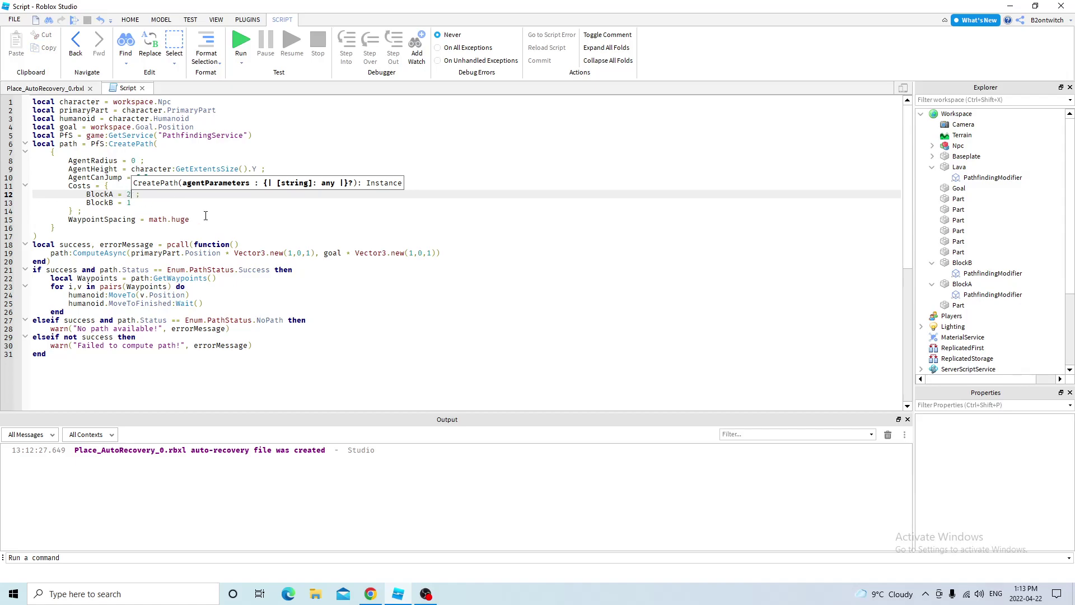
pyautogui.click(59, 89)
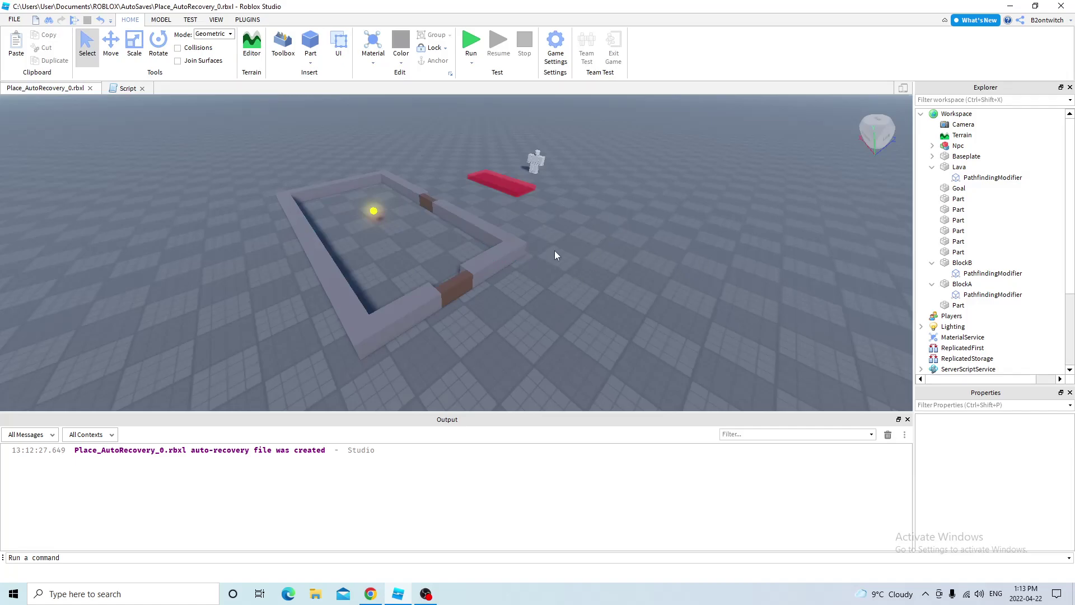
# Playtest from the place view and watch the NPC reach the glowing goal.
pyautogui.click(125, 89)
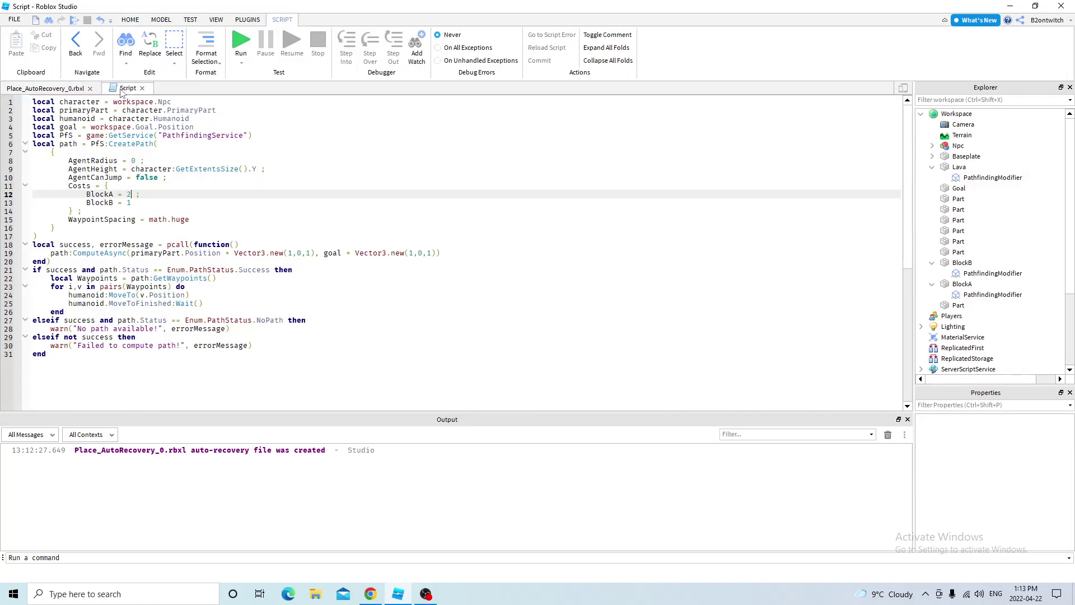
pyautogui.click(45, 89)
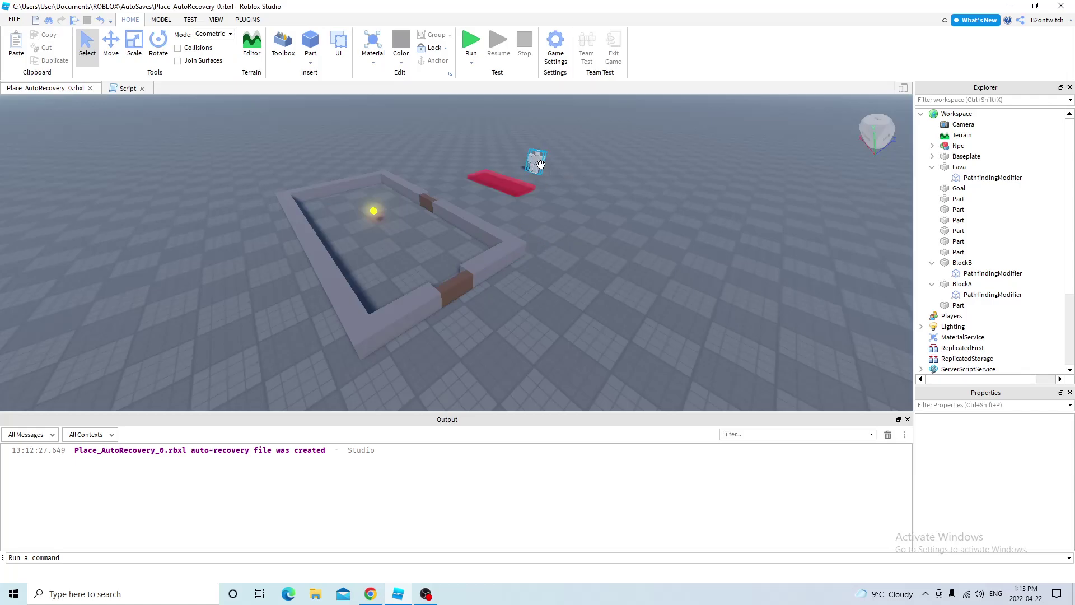
pyautogui.click(465, 52)
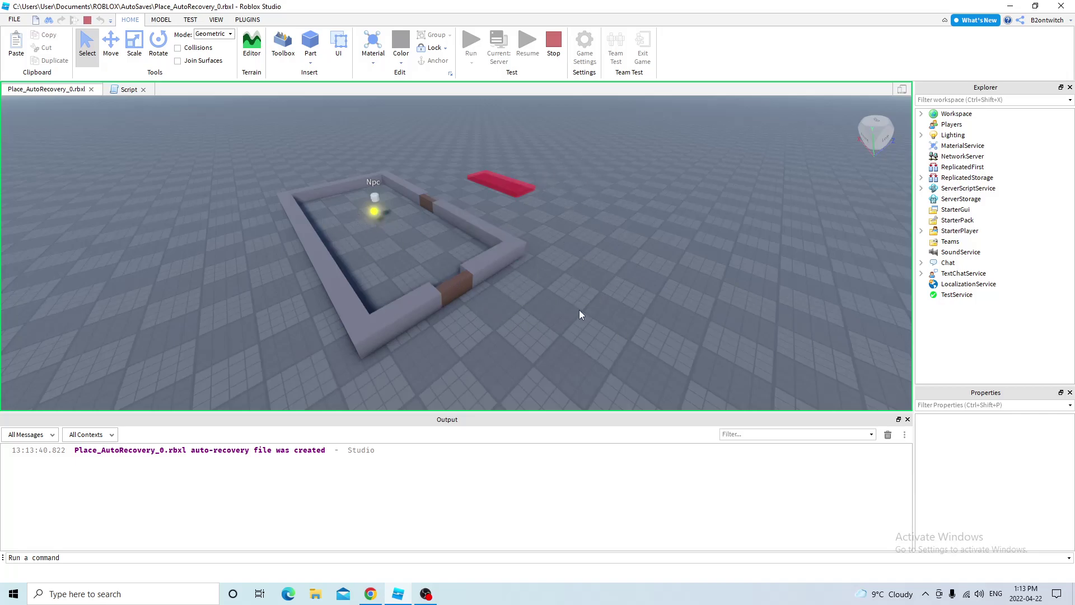
# Raise BlockA's cost to 20 and playtest, then to 200 and playtest again.
pyautogui.click(553, 42)
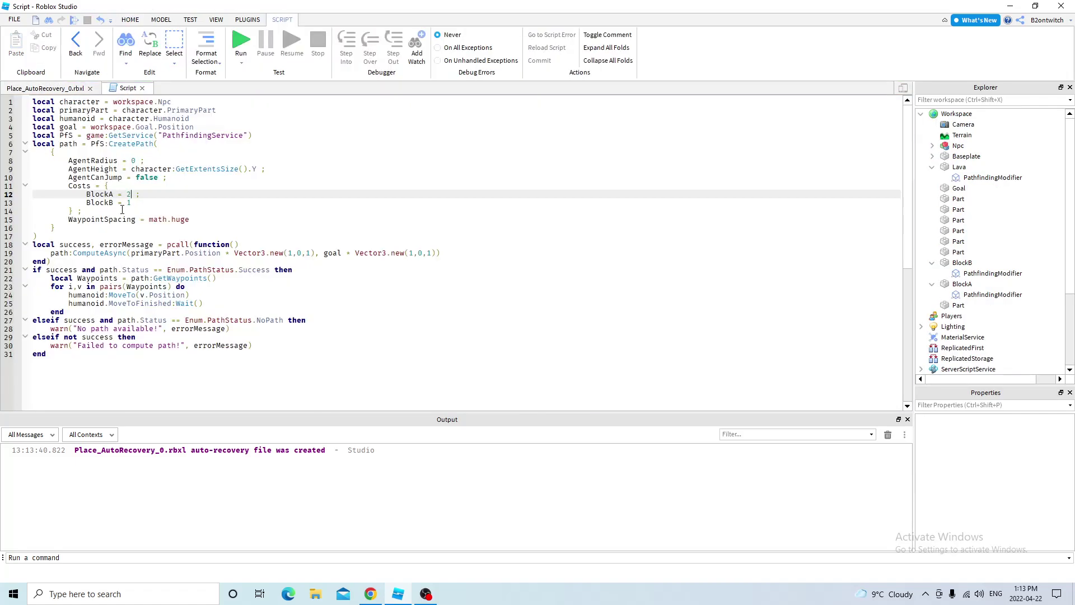
pyautogui.write('0')
pyautogui.click(241, 40)
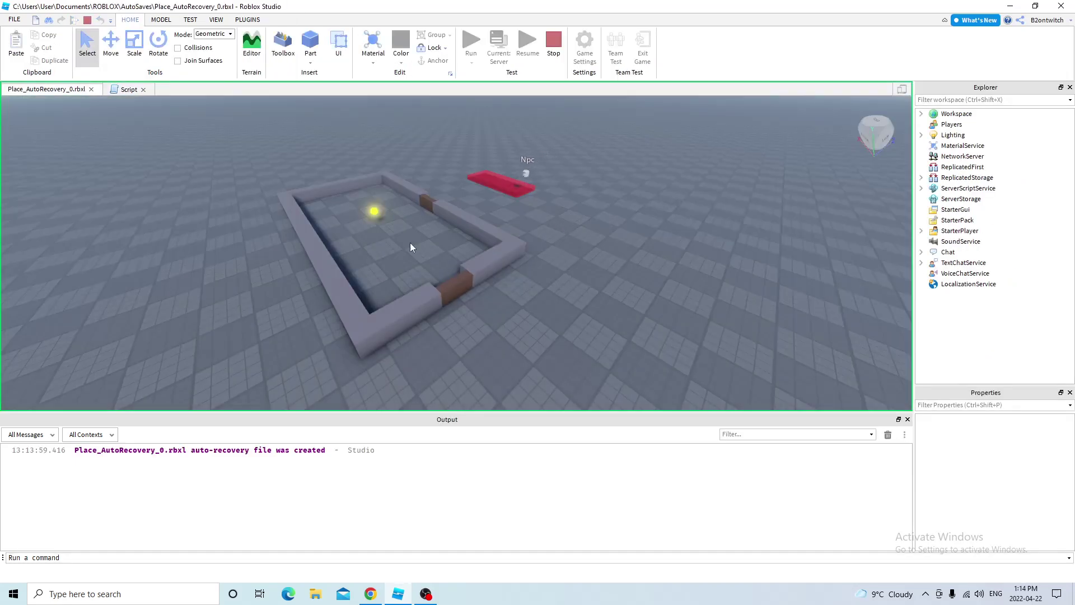
pyautogui.hotkey('shift', 'F5')
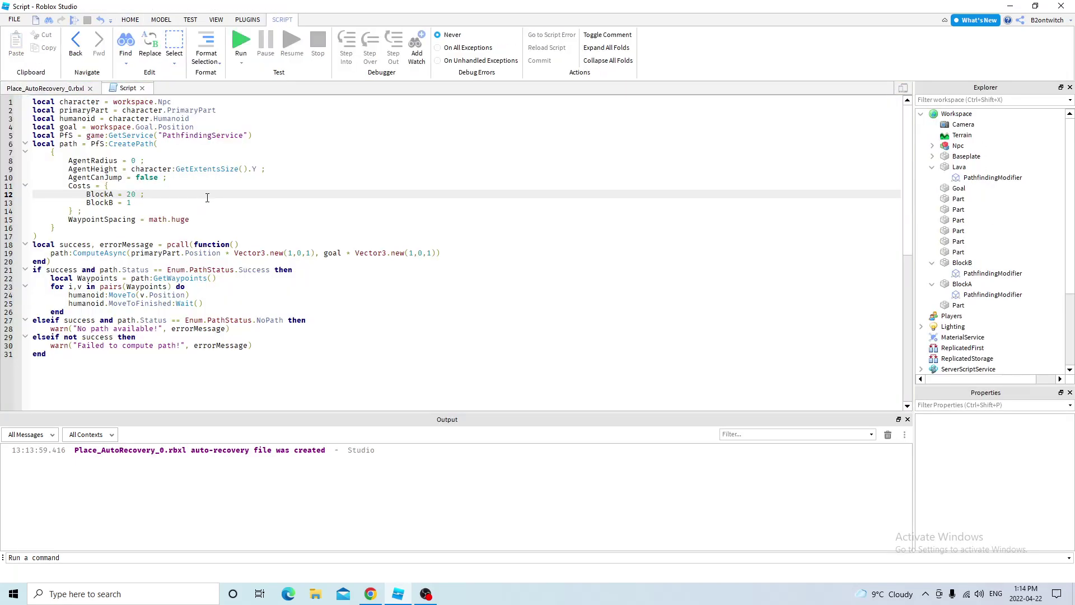
pyautogui.write('0')
pyautogui.press('F8')
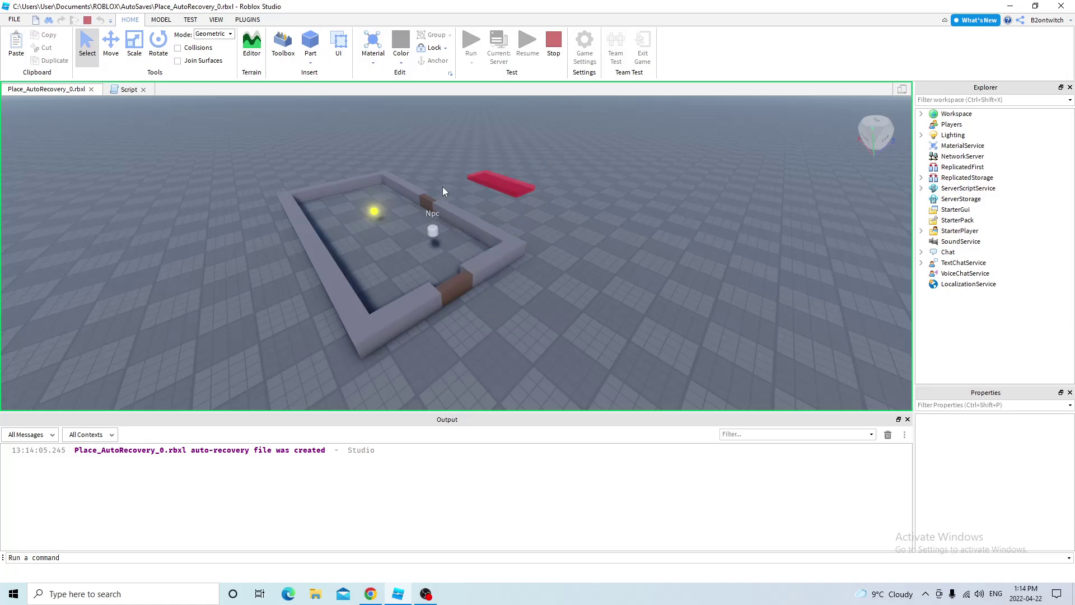
# Replace BlockA's cost 200 with math.huge, playtest it, then return to the place view.
pyautogui.hotkey('shift', 'F5')
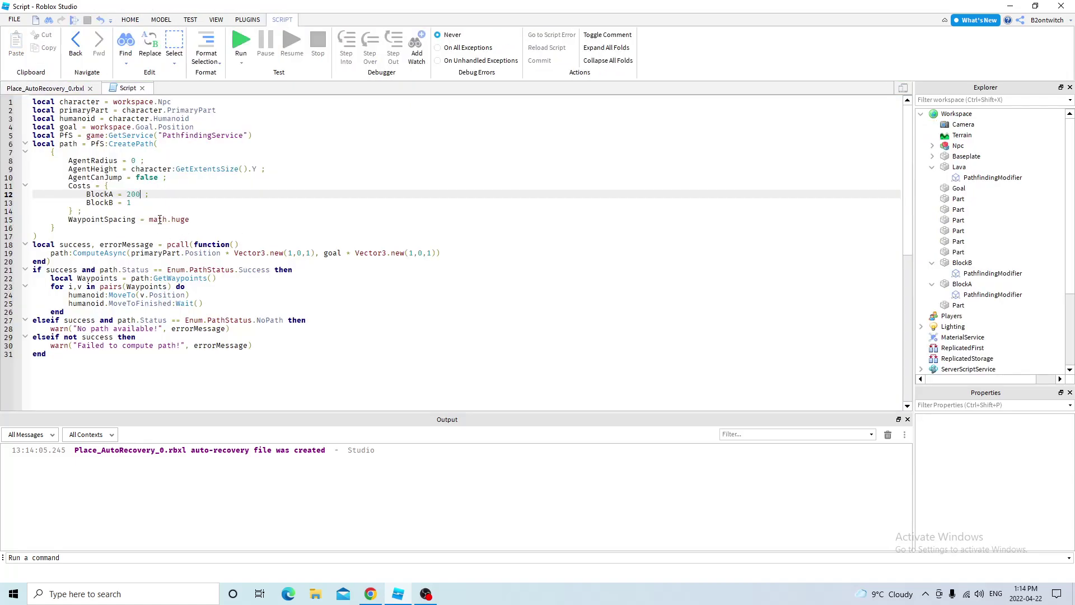
pyautogui.moveTo(141, 195); pyautogui.dragTo(128, 195)
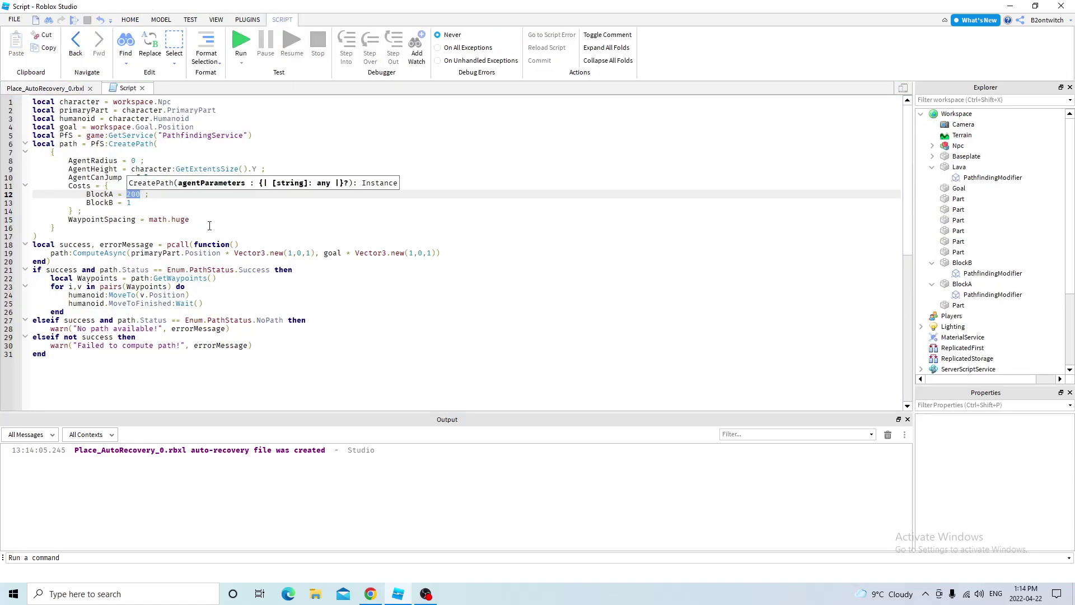
pyautogui.write('math.huge')
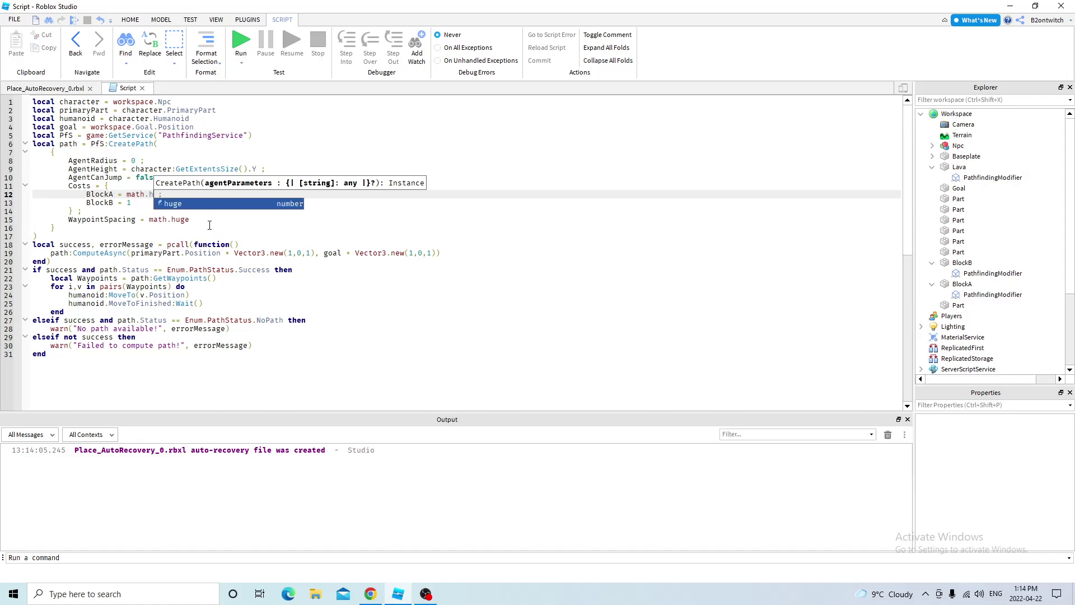
pyautogui.click(241, 45)
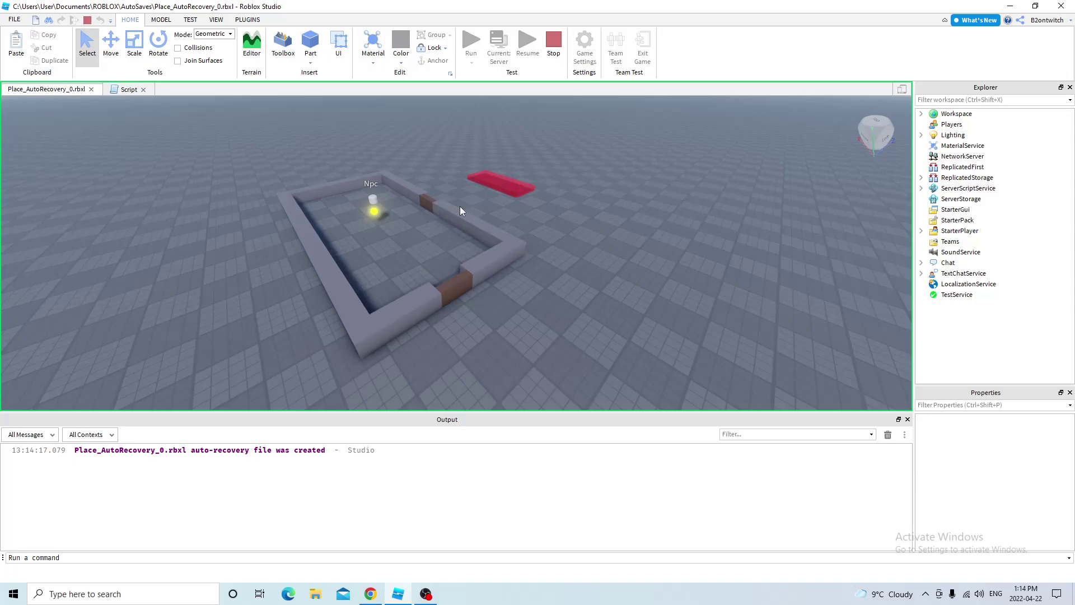
pyautogui.click(553, 45)
pyautogui.click(28, 89)
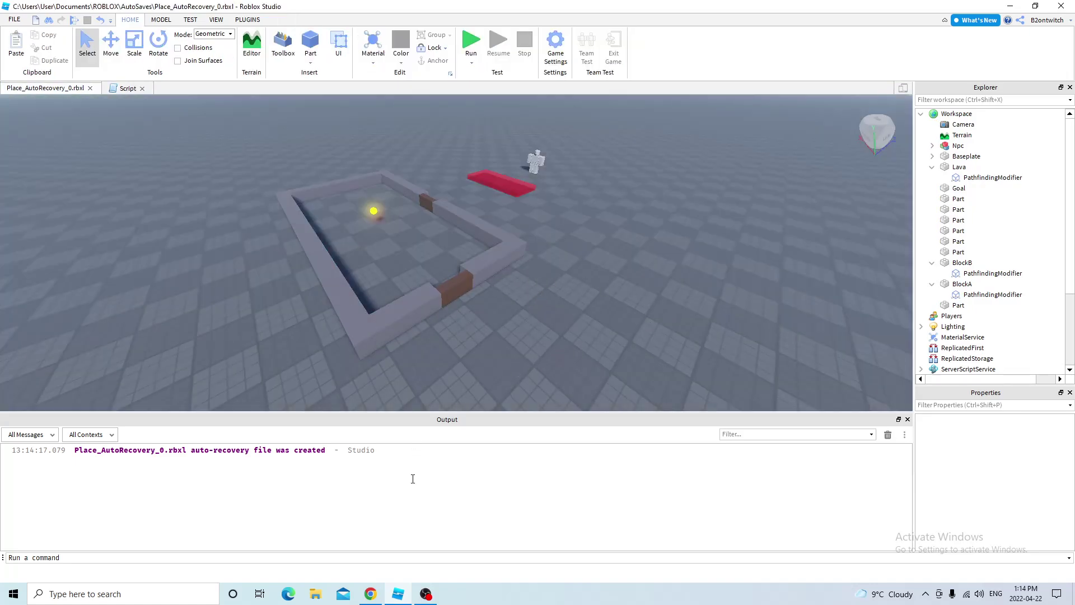
# Open the Character Pathfinding docs in Chrome and scroll to the PassThrough steps.
pyautogui.click(370, 541)
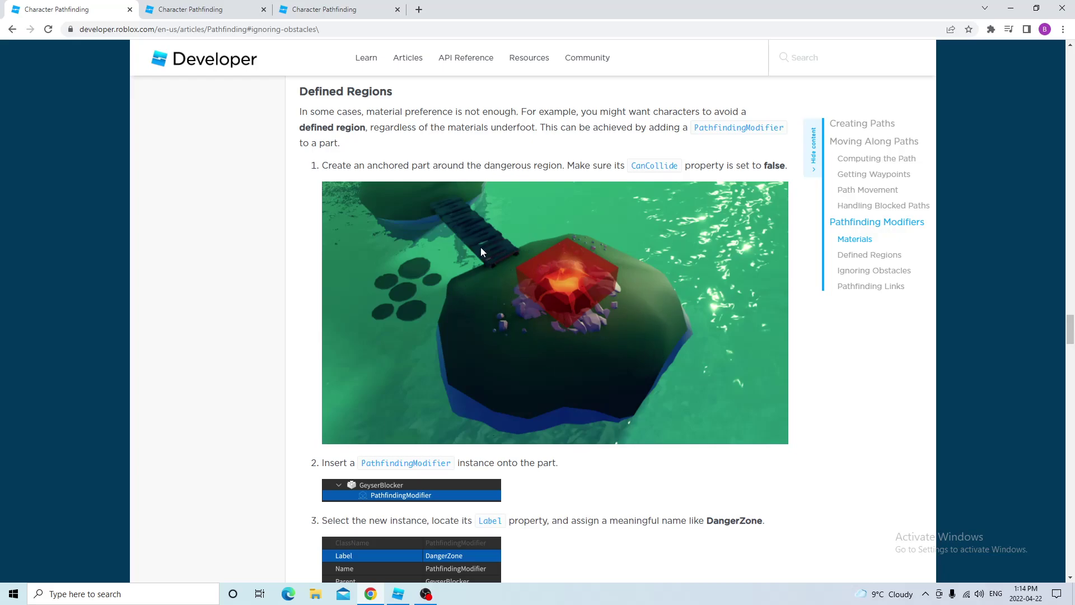
pyautogui.click(189, 13)
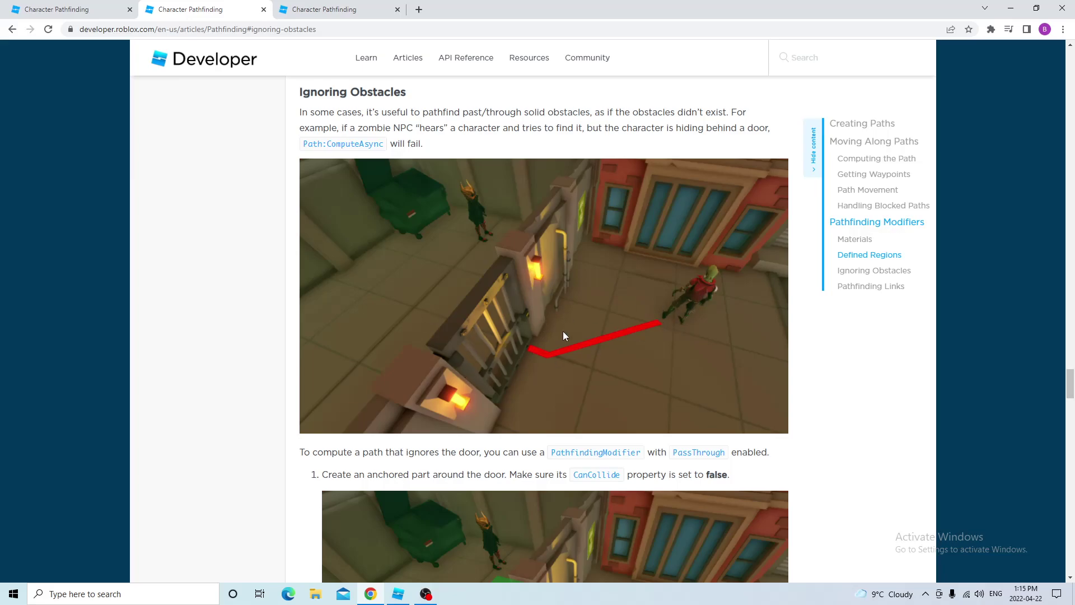
pyautogui.scroll(-5, 533, 370)
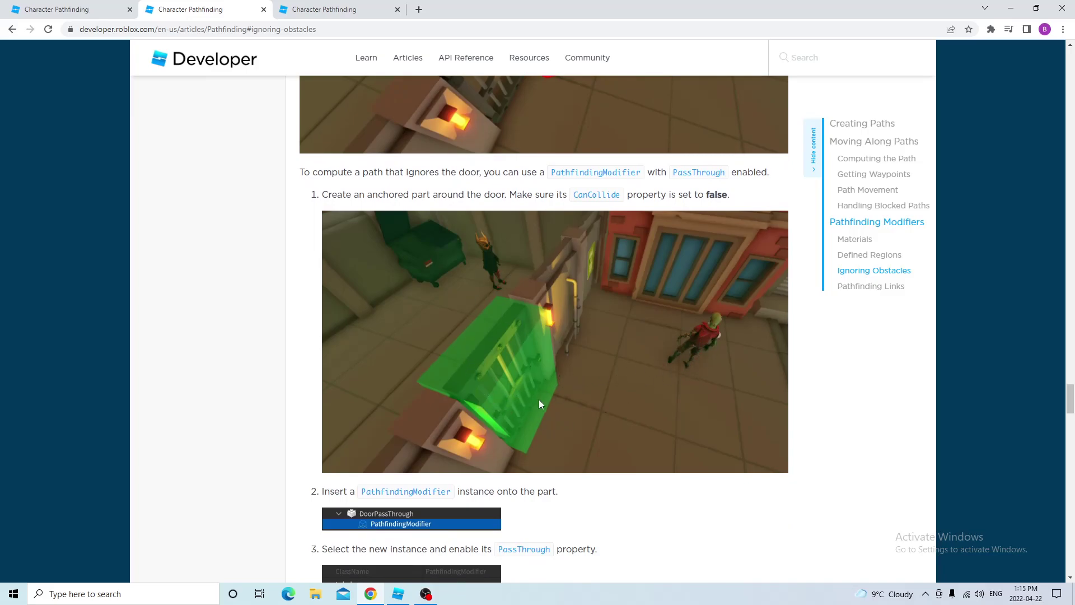
# Switch to the docs page showing the Pathfinding Links section with the boat-crossing island example.
pyautogui.click(344, 8)
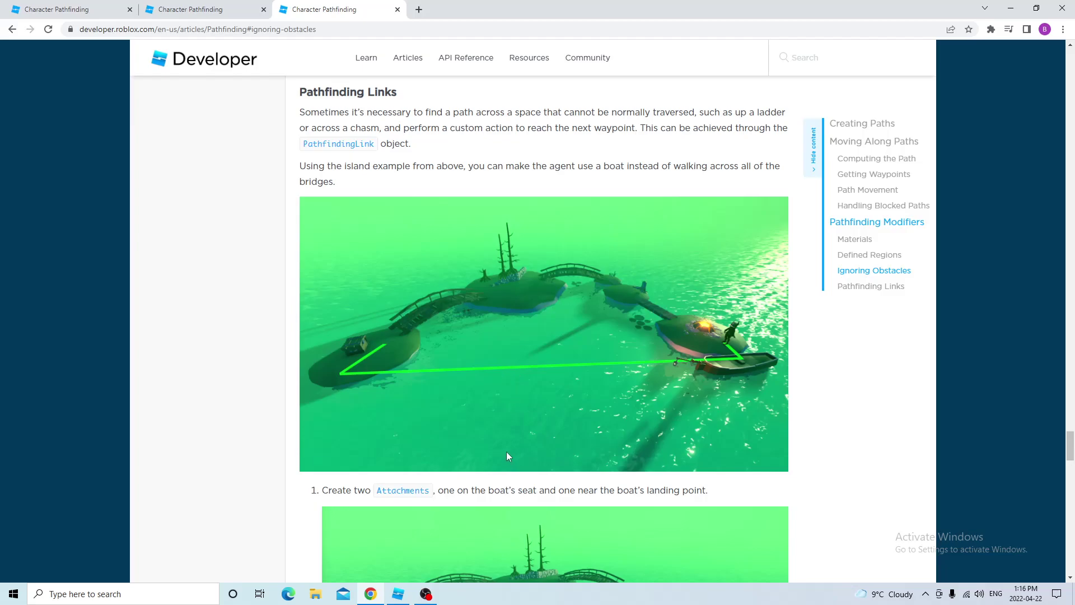
pyautogui.click(426, 594)
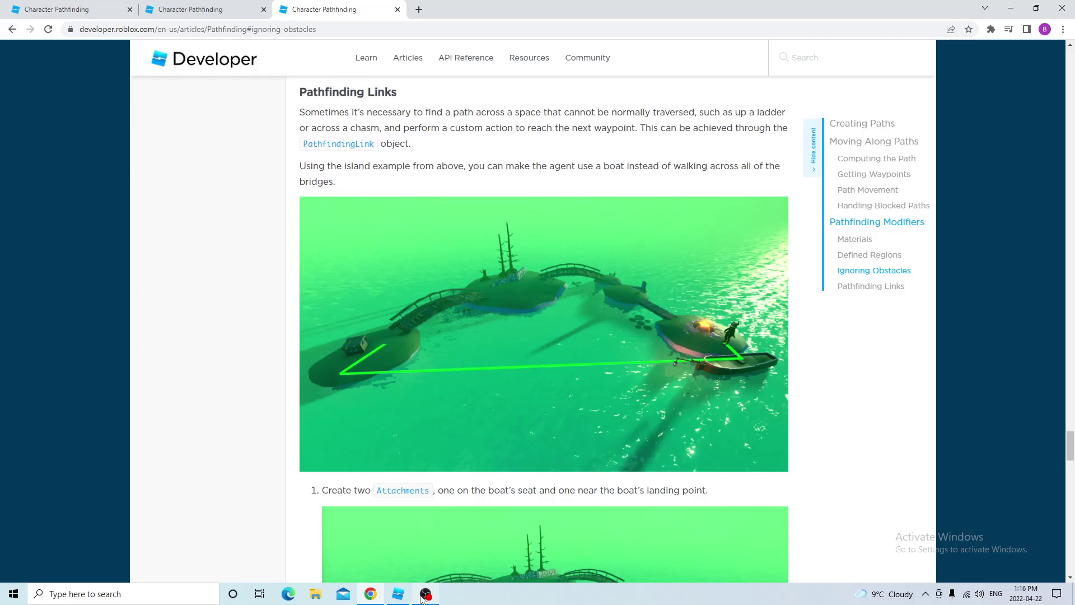